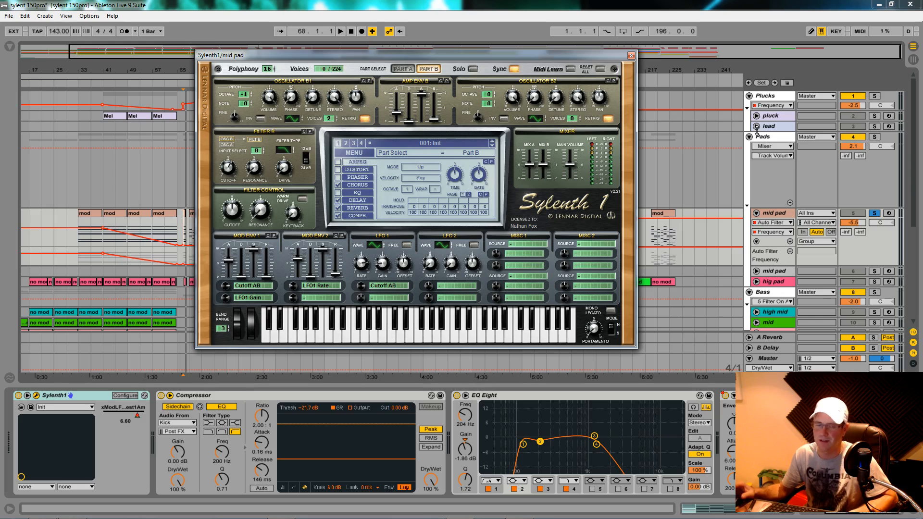
- Select the mid pad track, listen to it soloed from bar 68, and undo a trial volume change
{"action": "left_click_drag", "start_coordinate": [510, 61], "coordinate": [503, 71]}
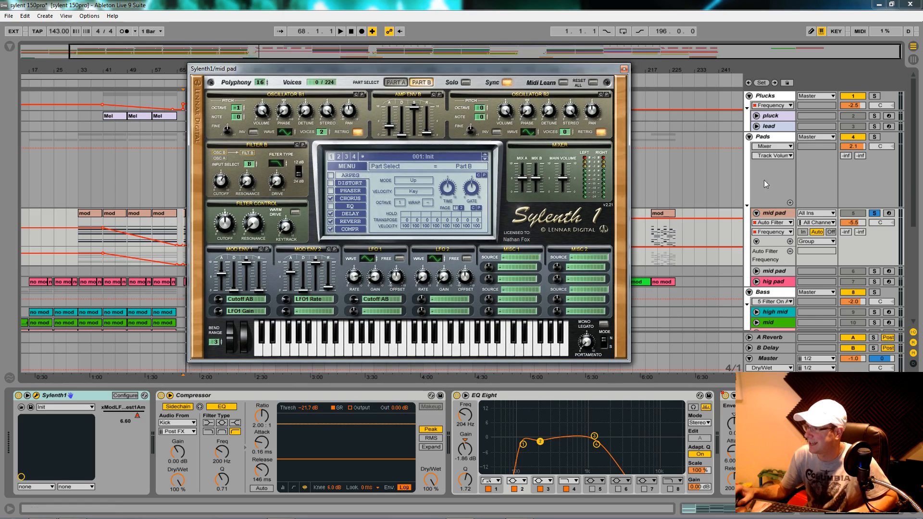
{"action": "left_click", "coordinate": [766, 214]}
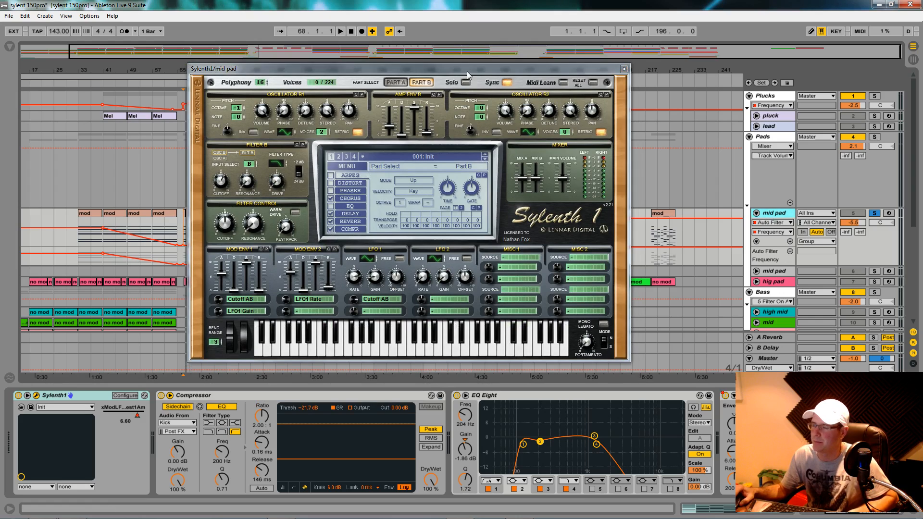
{"action": "left_click_drag", "start_coordinate": [468, 72], "coordinate": [477, 63]}
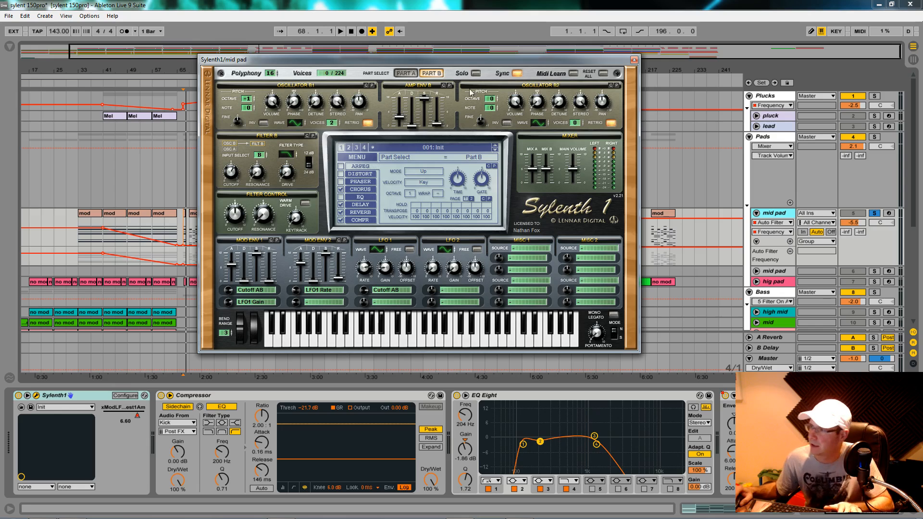
{"action": "left_click_drag", "start_coordinate": [477, 67], "coordinate": [503, 63]}
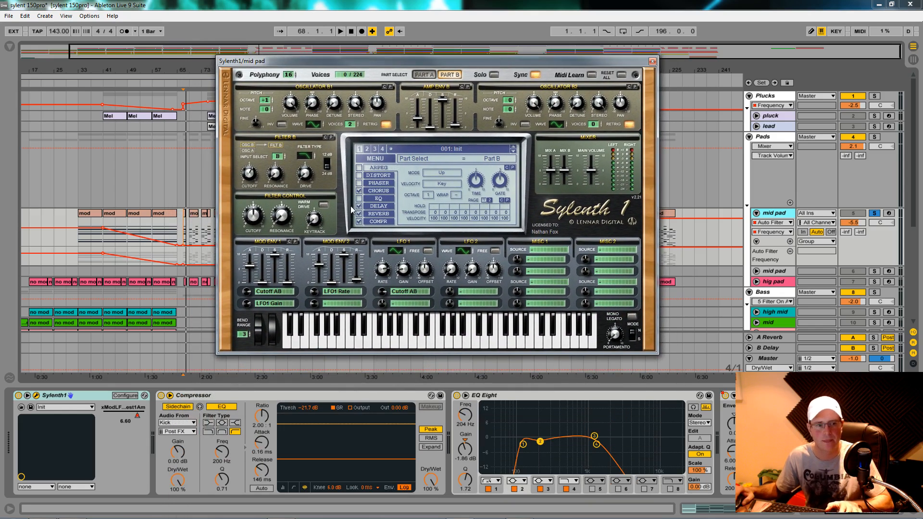
{"action": "key", "text": "space"}
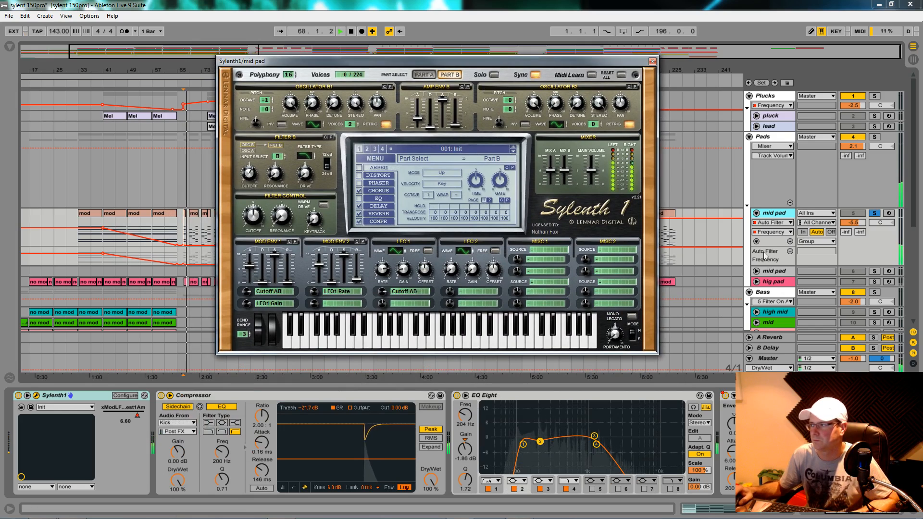
{"action": "left_click_drag", "start_coordinate": [852, 223], "coordinate": [852, 209]}
{"action": "key", "text": "ctrl+z"}
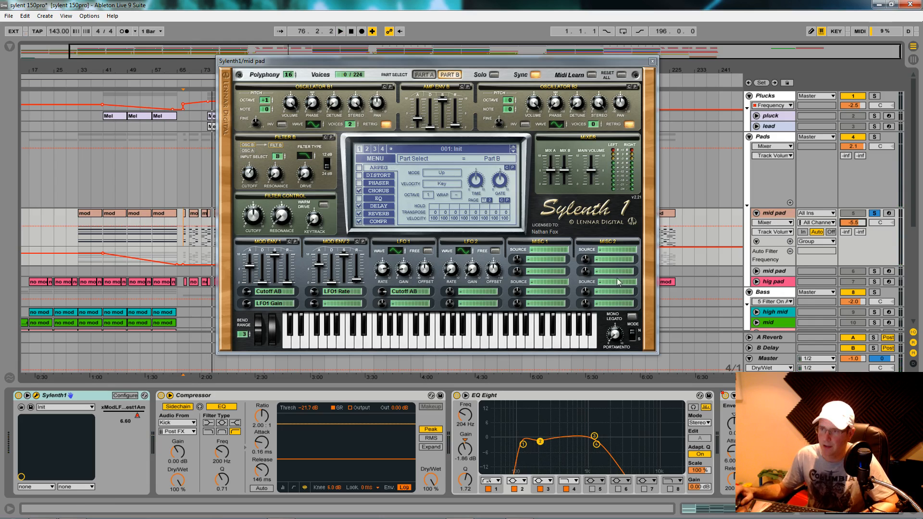
- Solo the hig pad and sub tracks in place of the mid pad and audition them from around bar 61
{"action": "scroll", "coordinate": [805, 296], "scroll_direction": "down", "scroll_amount": 3}
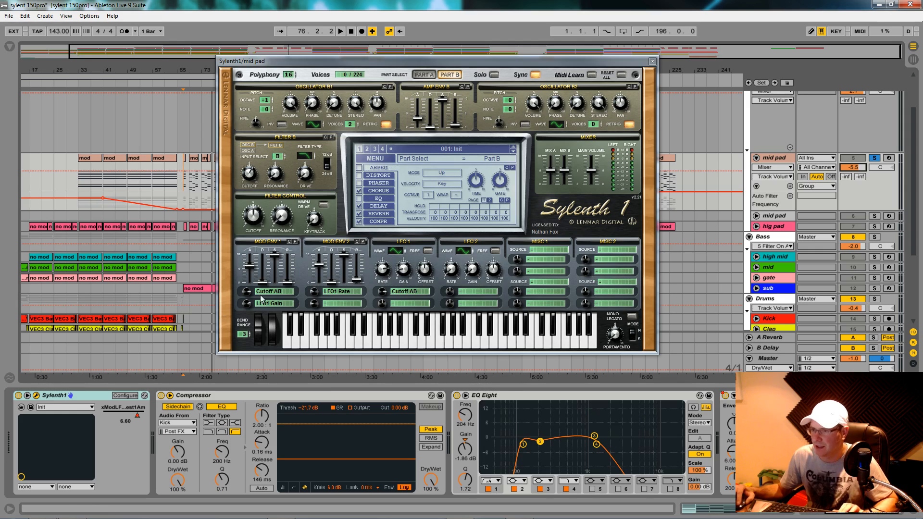
{"action": "left_click", "coordinate": [888, 288]}
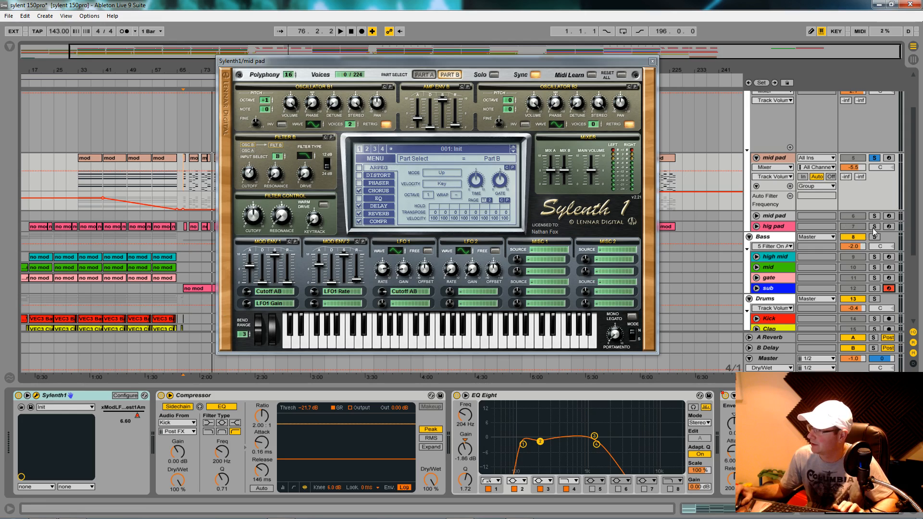
{"action": "left_click", "coordinate": [889, 289]}
{"action": "left_click", "coordinate": [875, 289]}
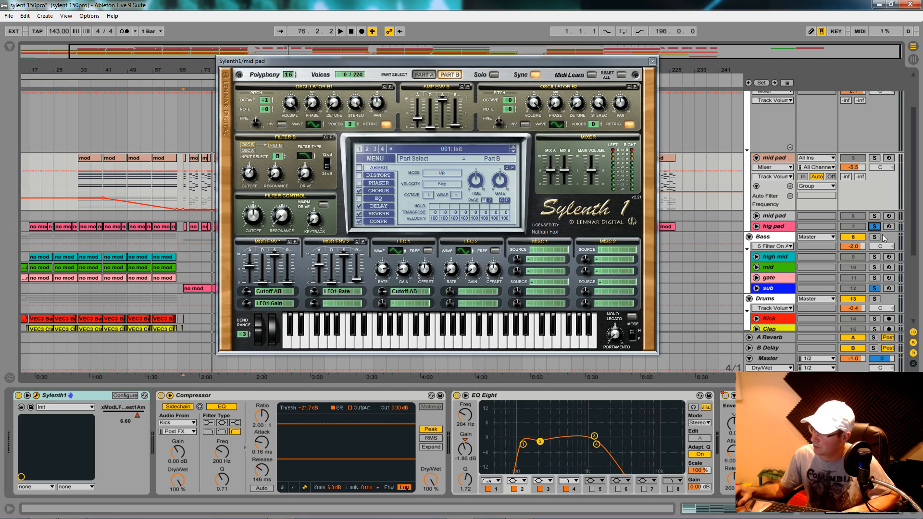
{"action": "left_click", "coordinate": [164, 238]}
{"action": "key", "text": "space"}
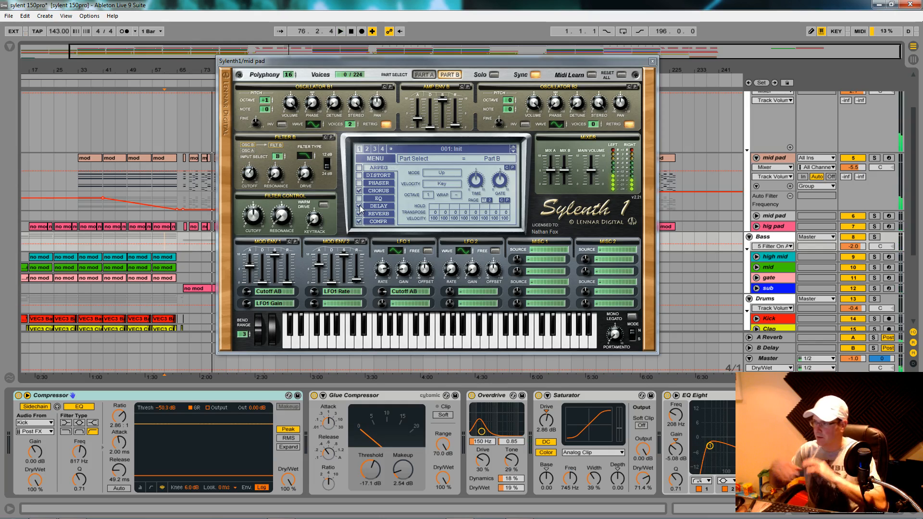
- Examine the device chains of the hig pad, mid pad, Pads group and sub tracks
{"action": "mouse_move", "coordinate": [273, 61]}
{"action": "left_mouse_down"}
{"action": "mouse_move", "coordinate": [288, 79]}
{"action": "mouse_move", "coordinate": [280, 58]}
{"action": "left_mouse_up"}
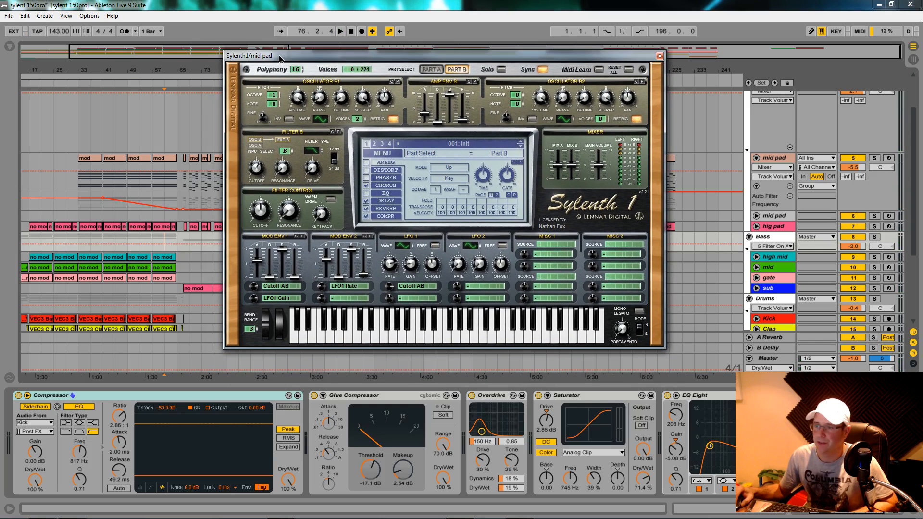
{"action": "left_click_drag", "start_coordinate": [453, 56], "coordinate": [443, 65]}
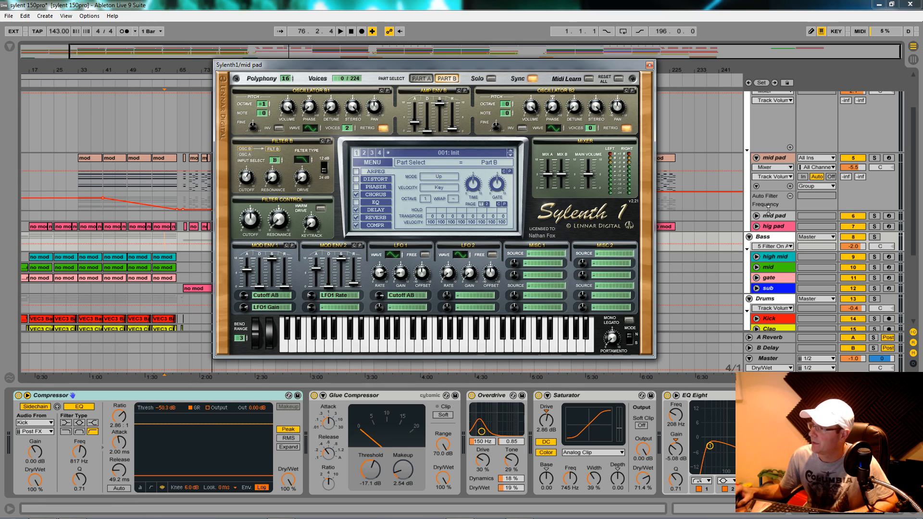
{"action": "left_click", "coordinate": [779, 227]}
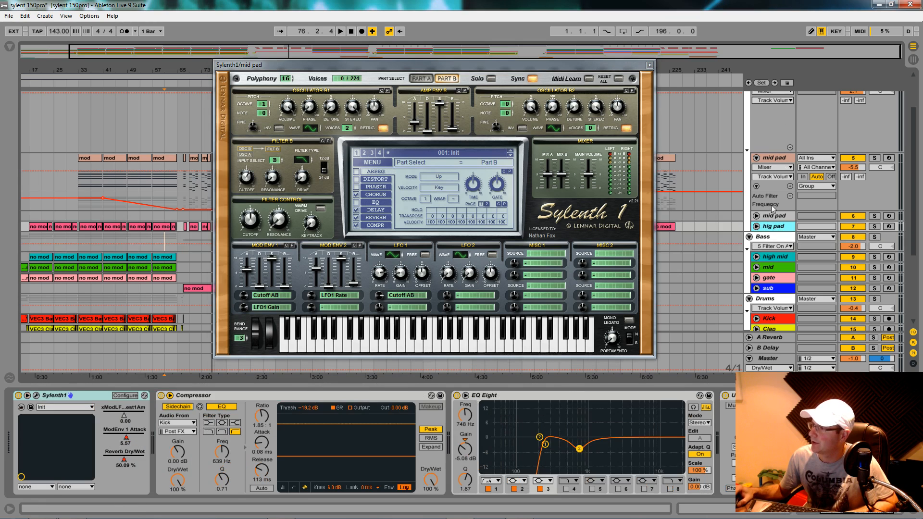
{"action": "scroll", "coordinate": [772, 219], "scroll_direction": "up", "scroll_amount": 3}
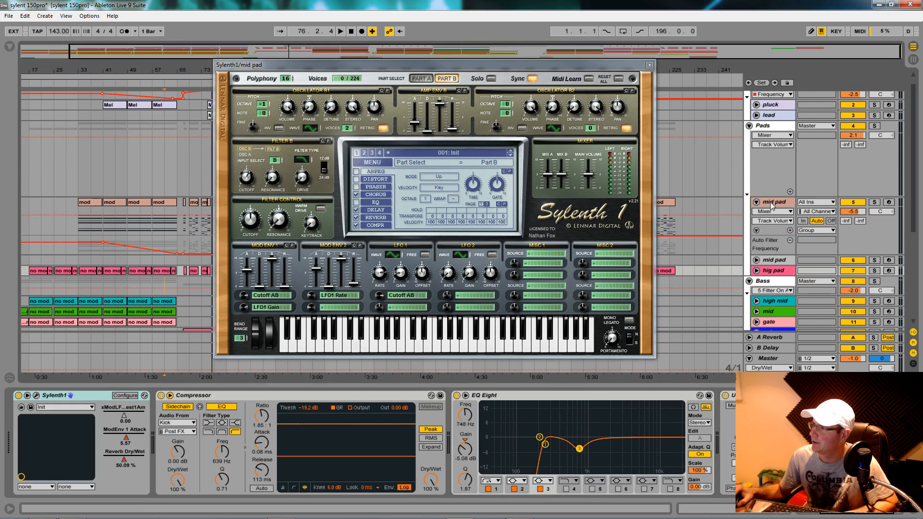
{"action": "left_click", "coordinate": [772, 205]}
{"action": "left_click", "coordinate": [764, 125]}
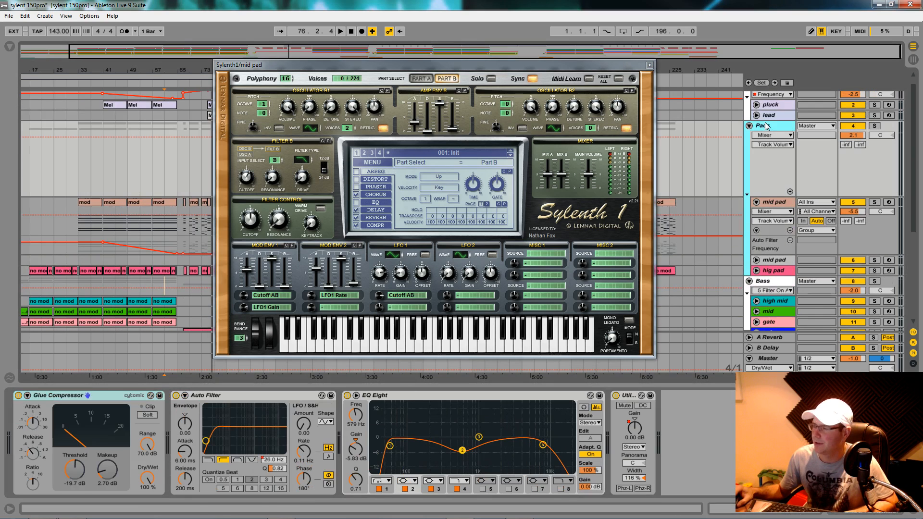
{"action": "double_click", "coordinate": [767, 127]}
{"action": "scroll", "coordinate": [775, 290], "scroll_direction": "down", "scroll_amount": 3}
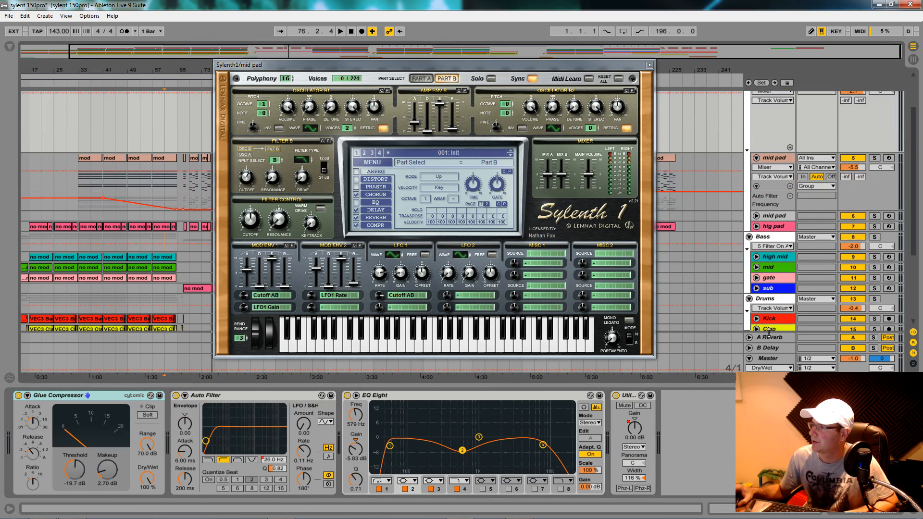
{"action": "left_click", "coordinate": [779, 289]}
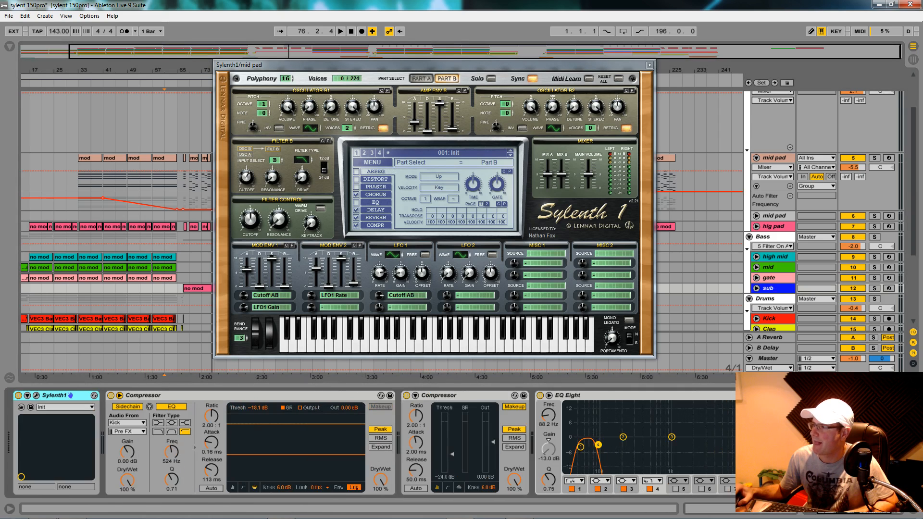
- Solo the mid pad track, audition it from bar 67, and move the synth window off its clips
{"action": "scroll", "coordinate": [824, 217], "scroll_direction": "up", "scroll_amount": 4}
{"action": "left_click", "coordinate": [875, 214]}
{"action": "key", "text": "space"}
{"action": "left_click", "coordinate": [181, 237]}
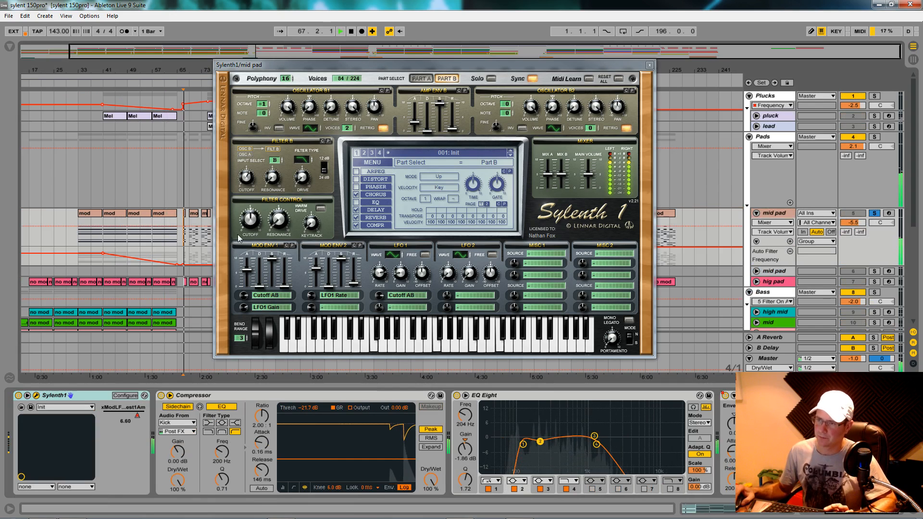
{"action": "left_click_drag", "start_coordinate": [439, 73], "coordinate": [482, 321]}
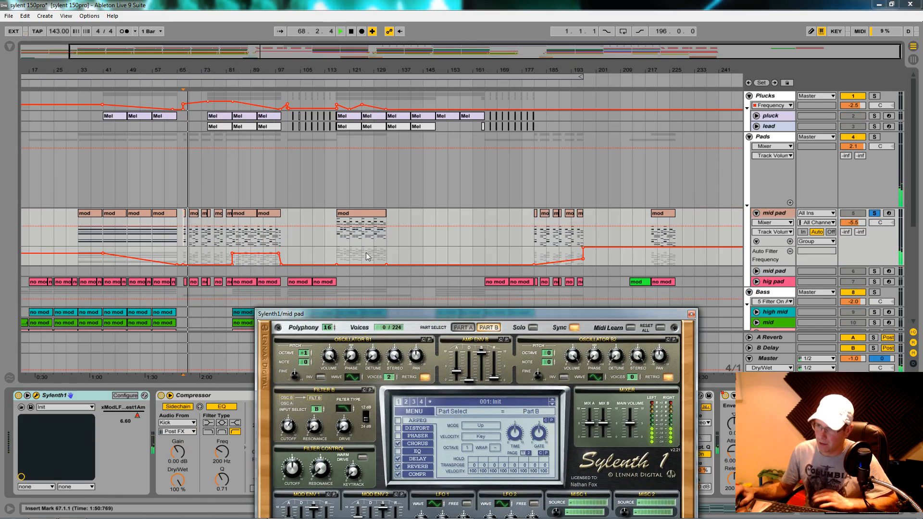
{"action": "key", "text": "space"}
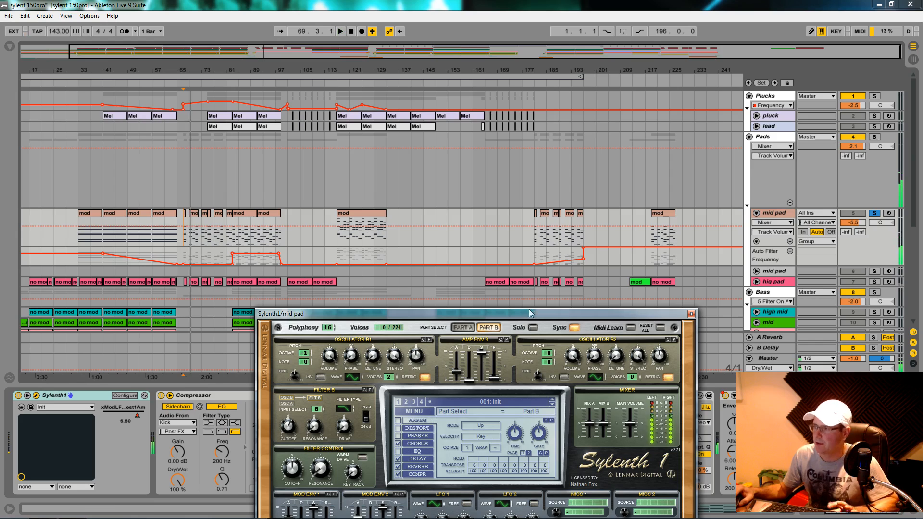
- Display the Sylenth1 xModLFO1 automation on the mid pad track and compare it with the synth's modulation settings
{"action": "left_click", "coordinate": [782, 223]}
{"action": "left_click", "coordinate": [769, 239]}
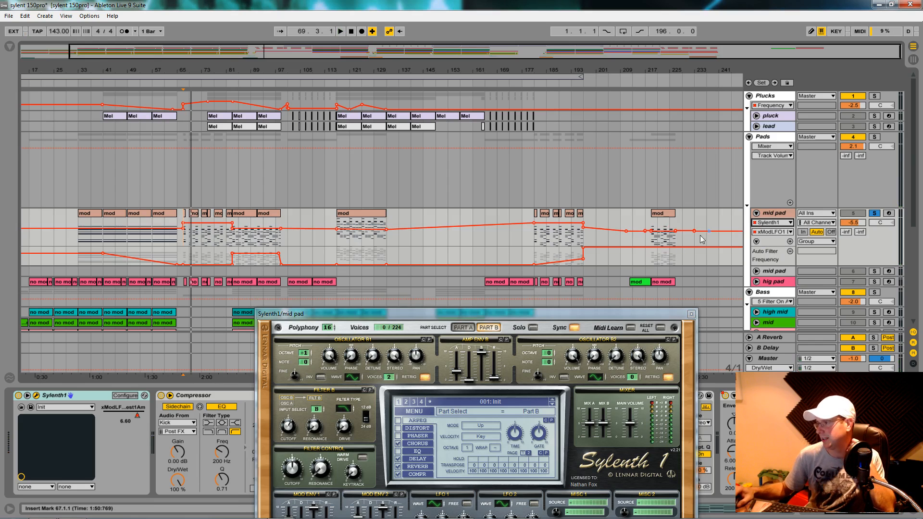
{"action": "left_click_drag", "start_coordinate": [614, 316], "coordinate": [577, 124]}
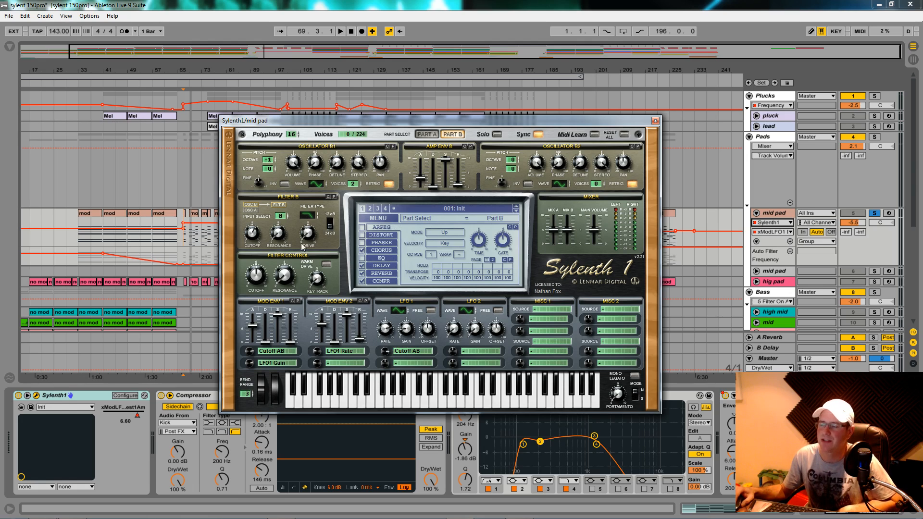
{"action": "left_click_drag", "start_coordinate": [388, 127], "coordinate": [388, 303]}
- Compare the mid pad's automated sound by playing it from bars 33, 83 and 69
{"action": "left_click", "coordinate": [101, 261]}
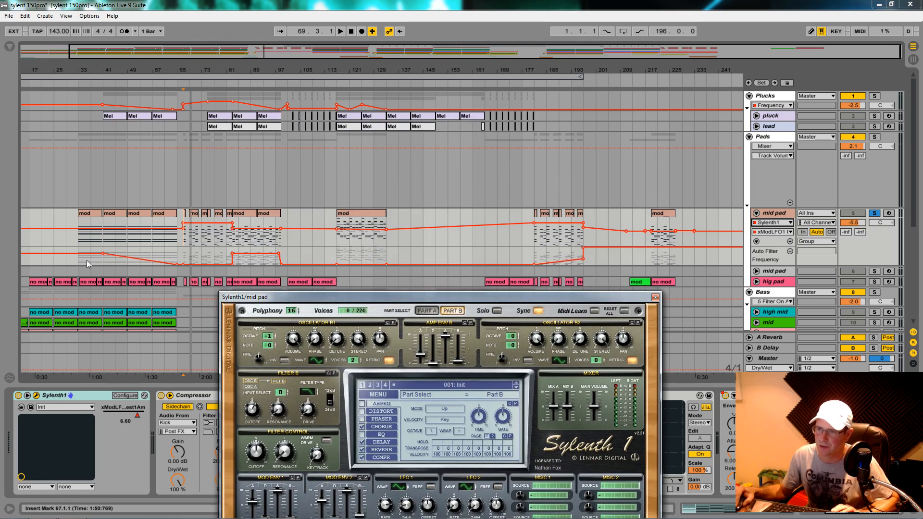
{"action": "key", "text": "space"}
{"action": "key", "text": "space"}
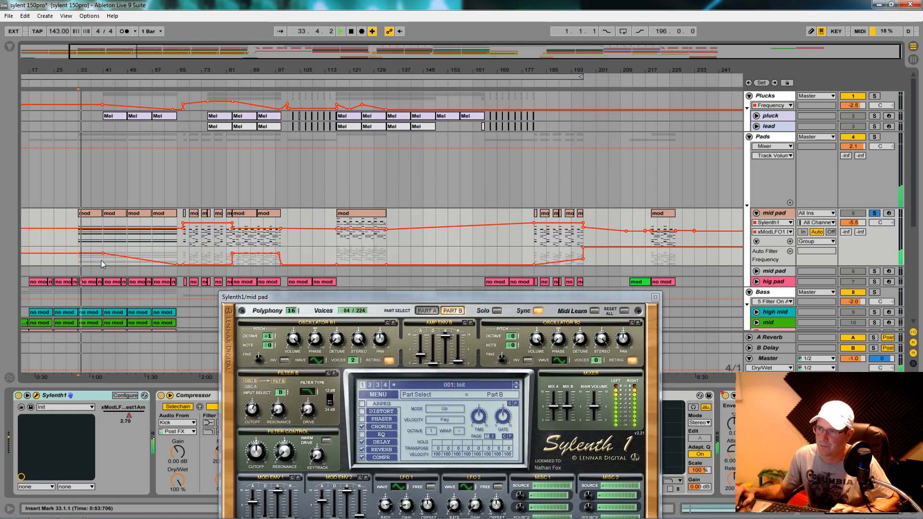
{"action": "left_click", "coordinate": [232, 255]}
{"action": "key", "text": "space"}
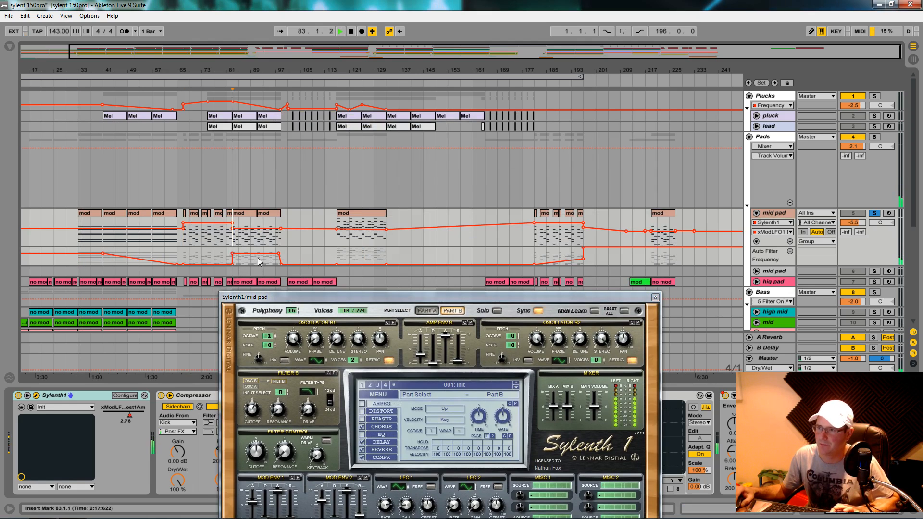
{"action": "key", "text": "space"}
{"action": "left_click", "coordinate": [190, 257]}
{"action": "key", "text": "space"}
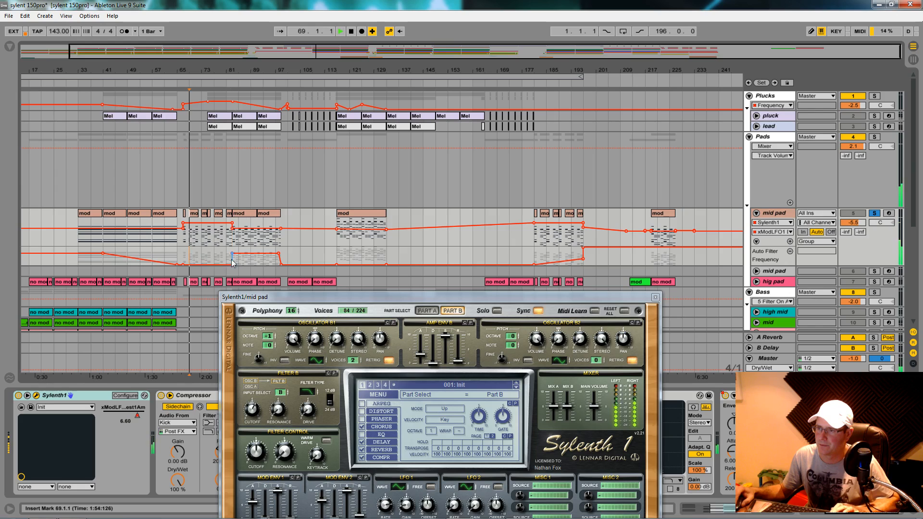
{"action": "key", "text": "space"}
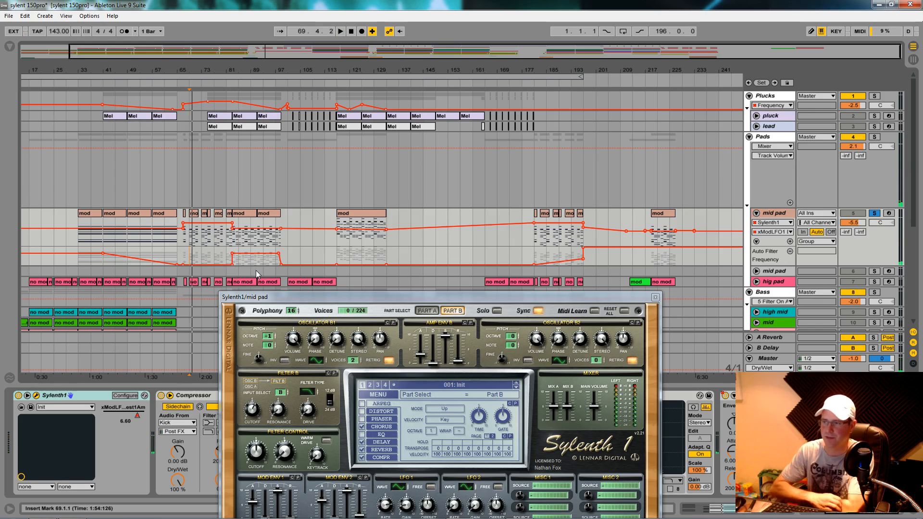
- Switch the mid pad's synth to Part A and initialize its preset
{"action": "left_click_drag", "start_coordinate": [494, 298], "coordinate": [493, 84]}
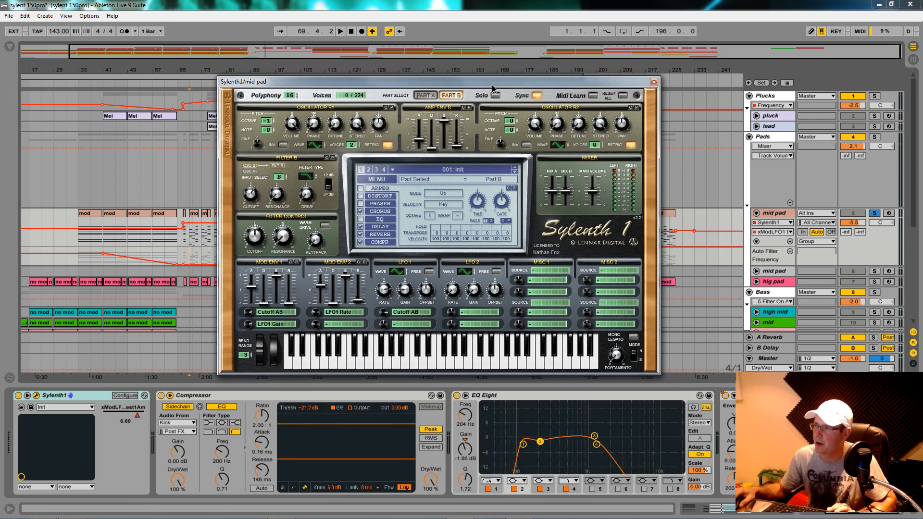
{"action": "left_click", "coordinate": [425, 96]}
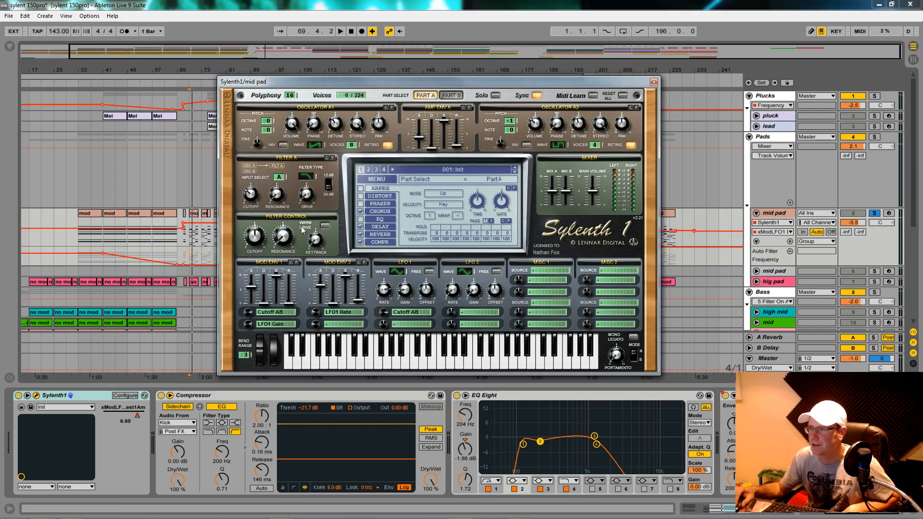
{"action": "left_click", "coordinate": [387, 180]}
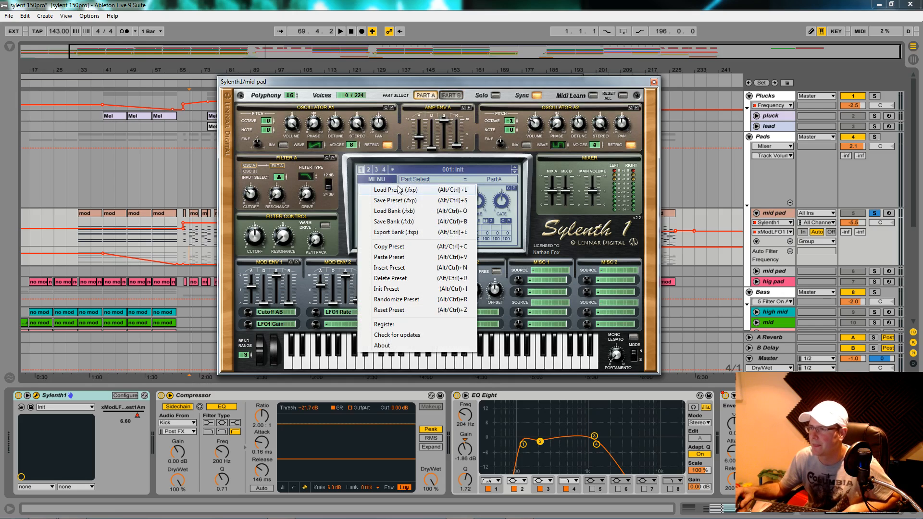
{"action": "left_click", "coordinate": [391, 272]}
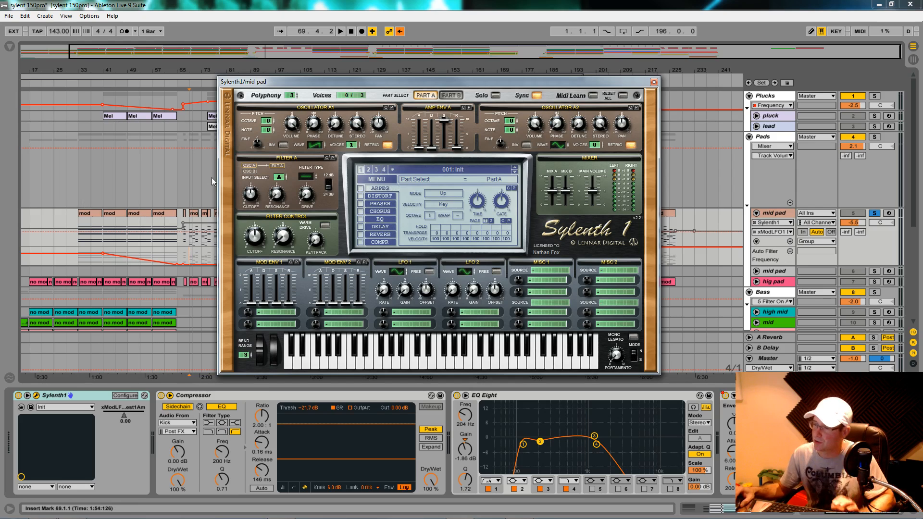
- Set oscillator A1 to 8 voices, re-enable the overridden automation, and set the oscillator's phase to 128.57 deg
{"action": "left_click_drag", "start_coordinate": [351, 145], "coordinate": [346, 94]}
{"action": "left_click", "coordinate": [396, 34]}
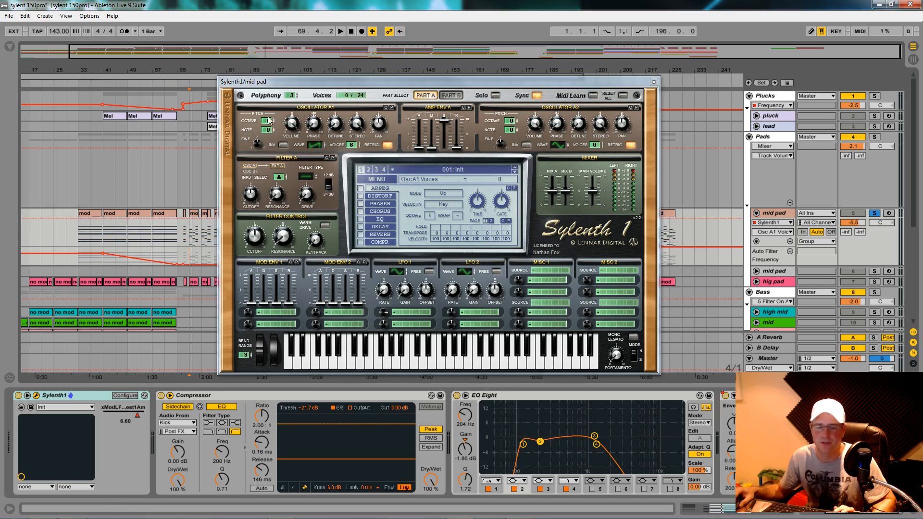
{"action": "left_click", "coordinate": [320, 130]}
{"action": "left_click_drag", "start_coordinate": [320, 127], "coordinate": [319, 94]}
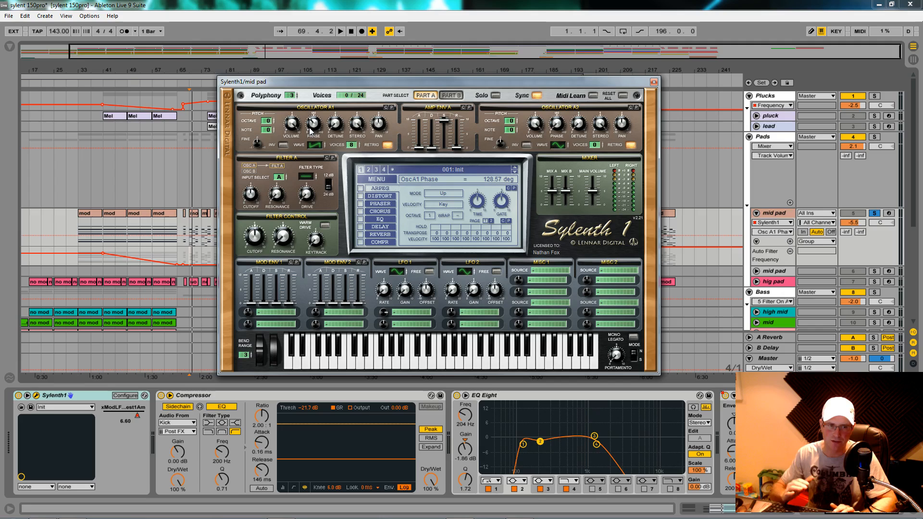
- Audition the initialized mid pad patch, restarting playback from bar 67
{"action": "key", "text": "space"}
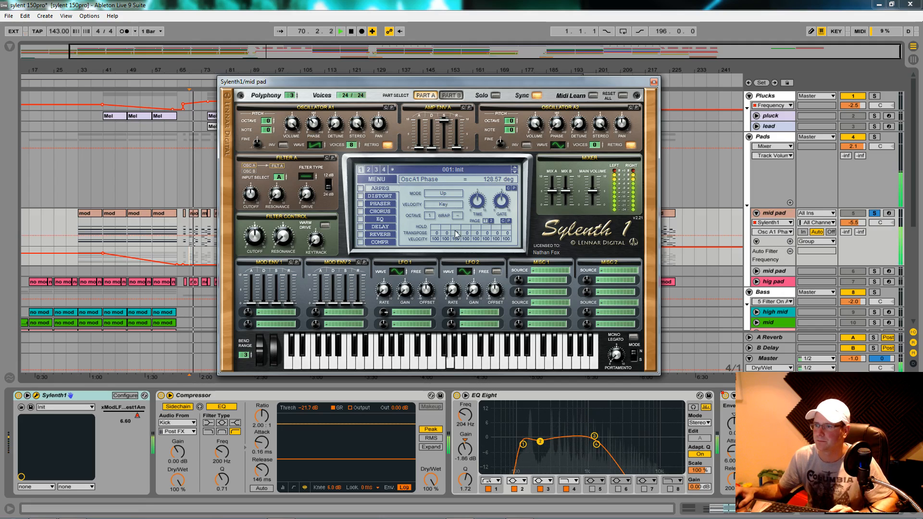
{"action": "left_click", "coordinate": [184, 242]}
{"action": "key", "text": "space"}
{"action": "key", "text": "space"}
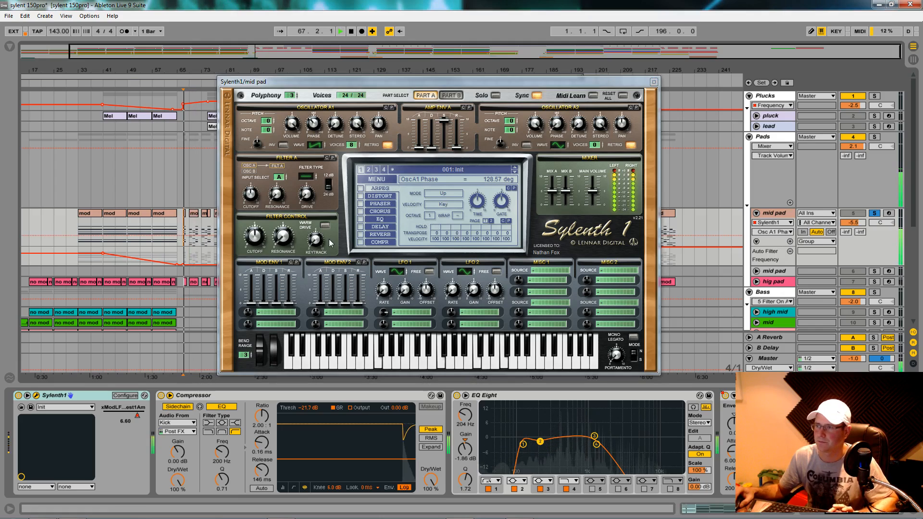
- Set oscillator A1's detune to 3.62, audition the patch, and raise the polyphony to 16
{"action": "key", "text": "space"}
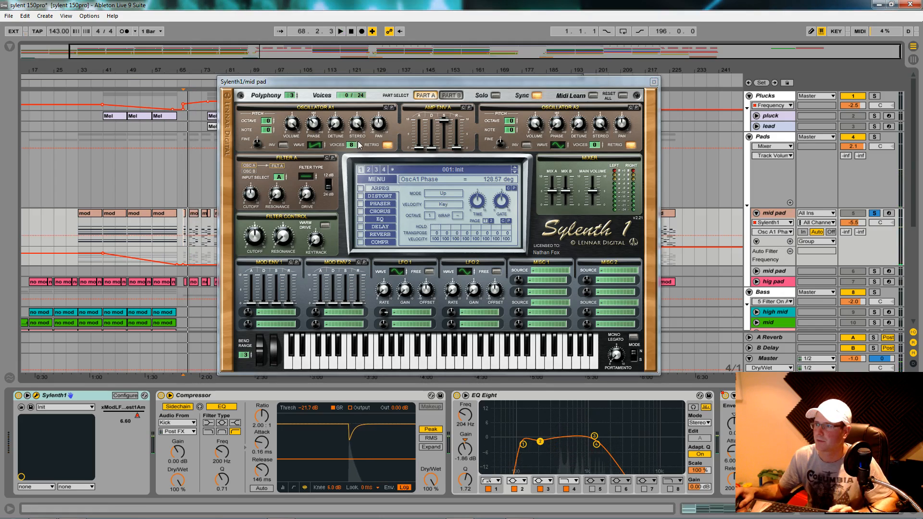
{"action": "left_click", "coordinate": [334, 125]}
{"action": "left_click", "coordinate": [313, 125]}
{"action": "left_click_drag", "start_coordinate": [340, 127], "coordinate": [328, 93]}
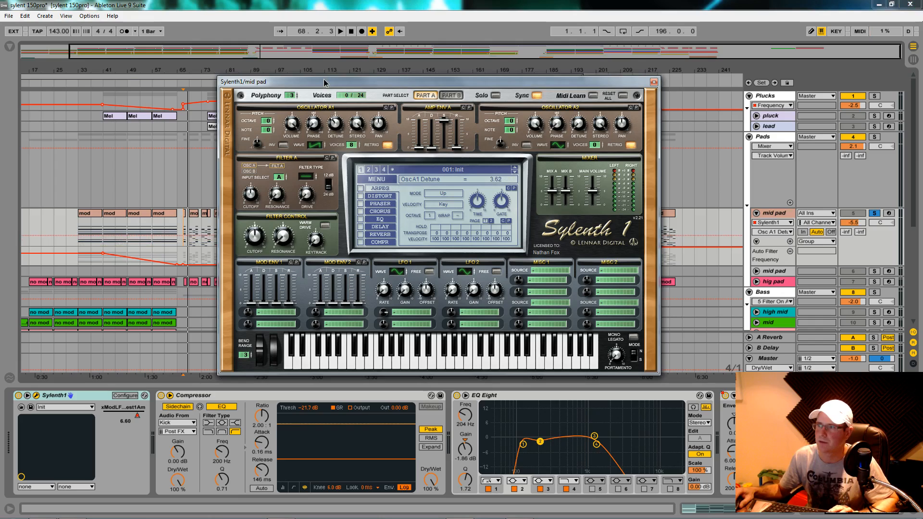
{"action": "key", "text": "space"}
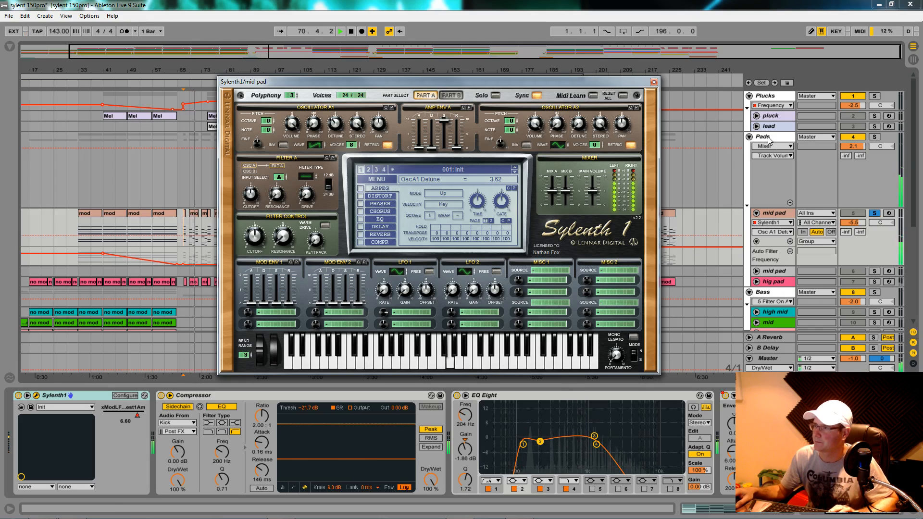
{"action": "key", "text": "space"}
{"action": "left_click_drag", "start_coordinate": [291, 95], "coordinate": [289, 4]}
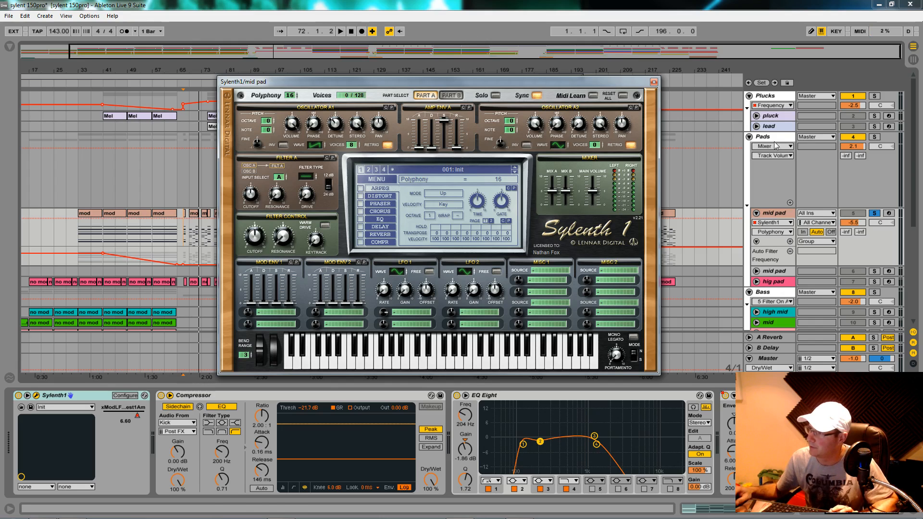
- Inspect the devices on the Pads group and hig pad, and compare the mid pad in the full mix and soloed
{"action": "left_click", "coordinate": [748, 137]}
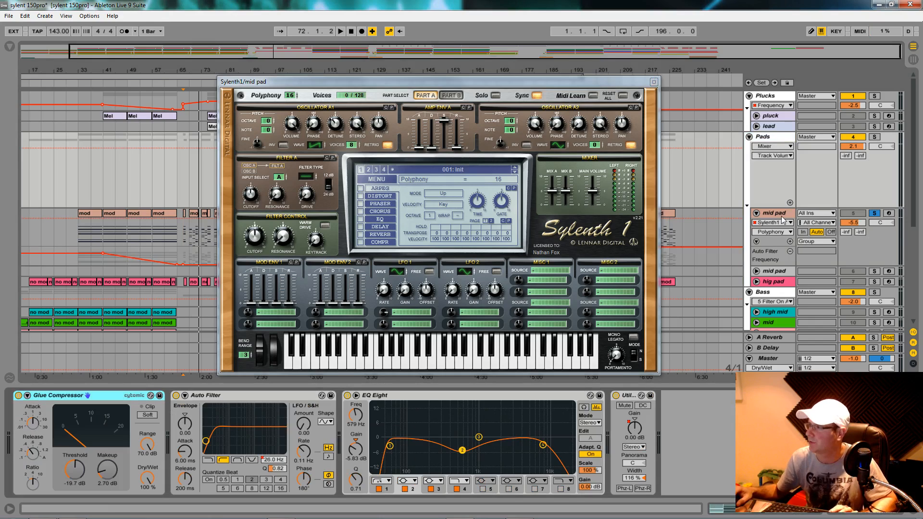
{"action": "left_click", "coordinate": [779, 282]}
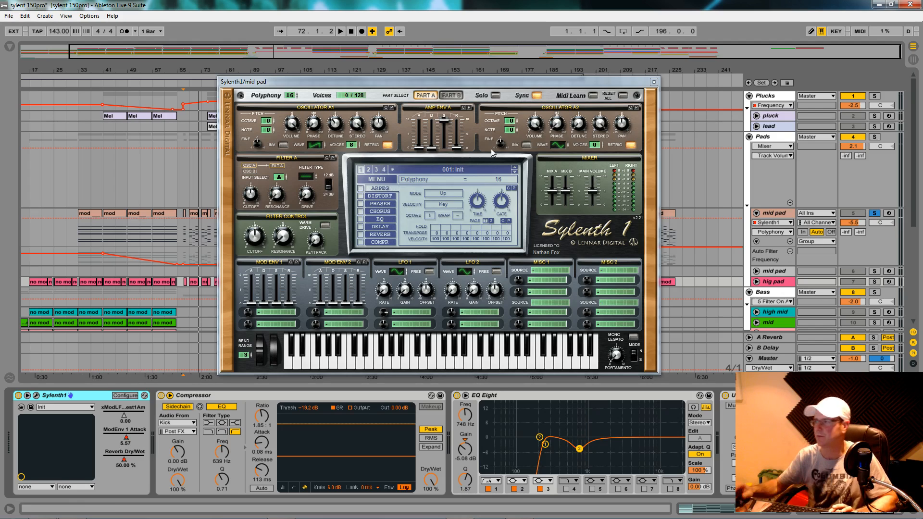
{"action": "left_click", "coordinate": [873, 214]}
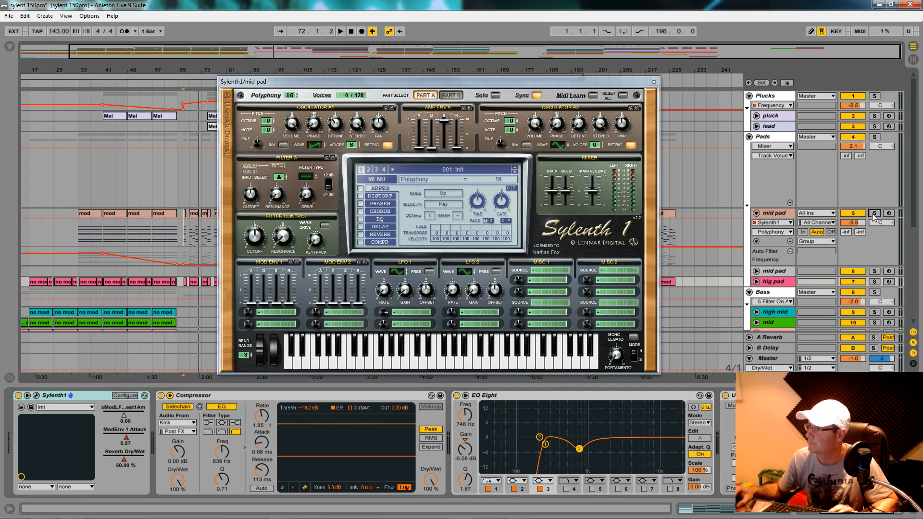
{"action": "key", "text": "space"}
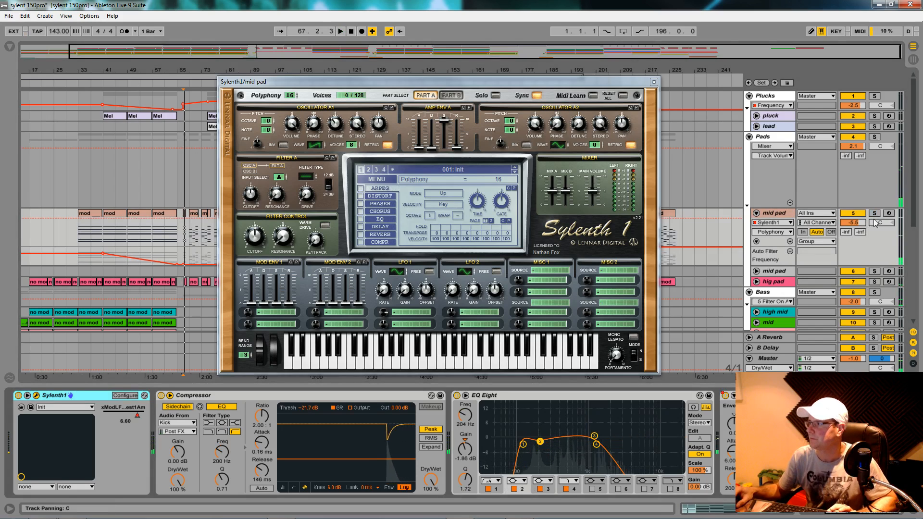
{"action": "left_click", "coordinate": [874, 214]}
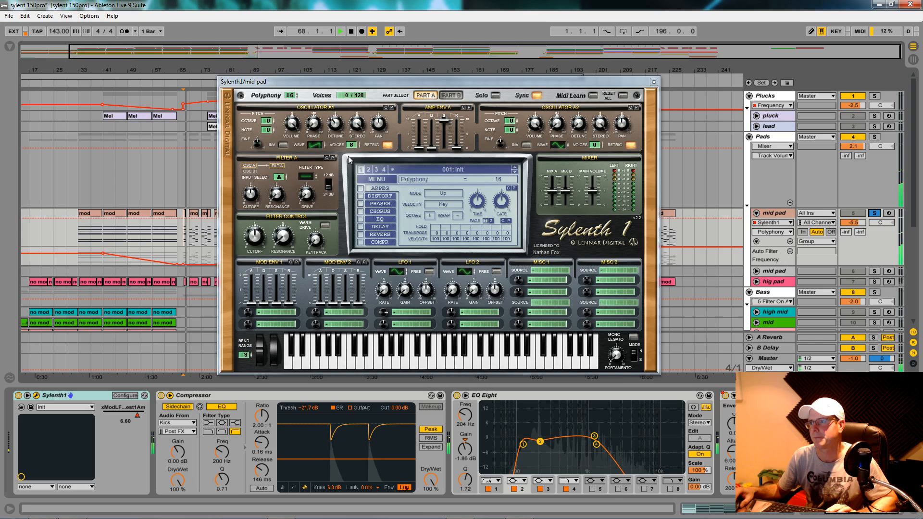
{"action": "key", "text": "space"}
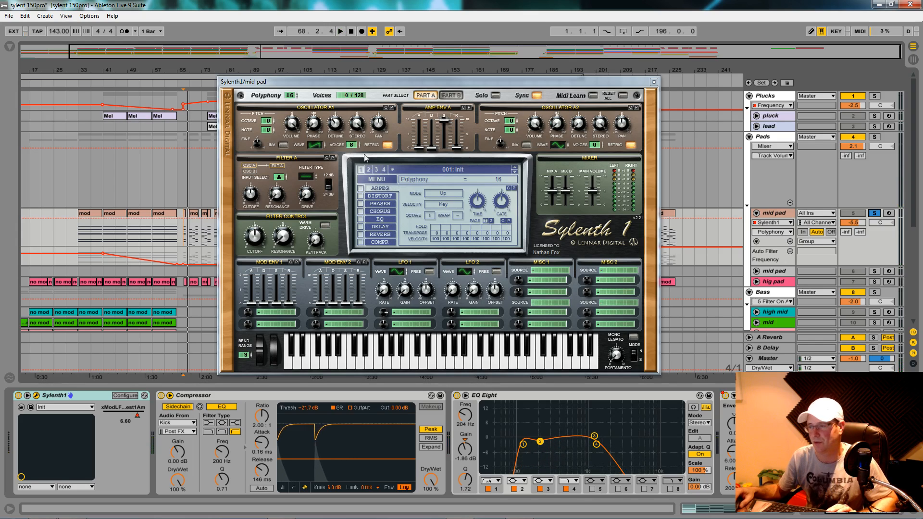
{"action": "key", "text": "space"}
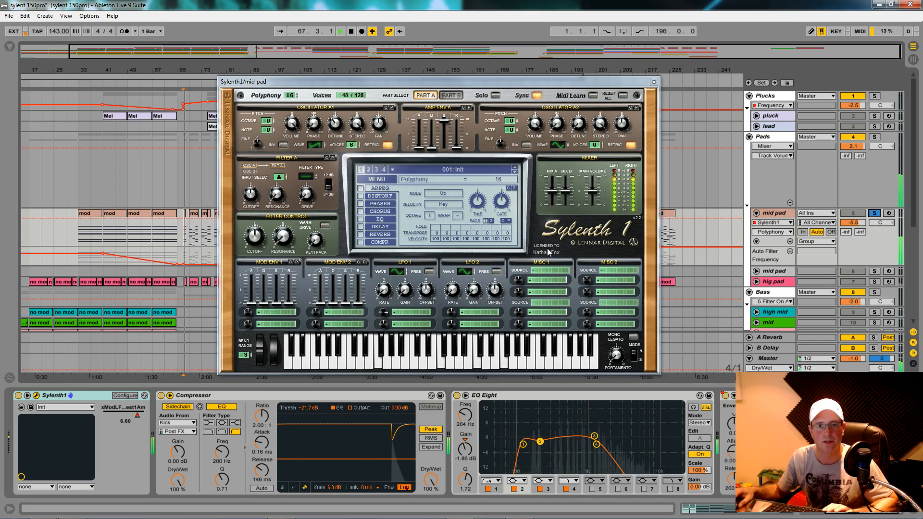
{"action": "key", "text": "space"}
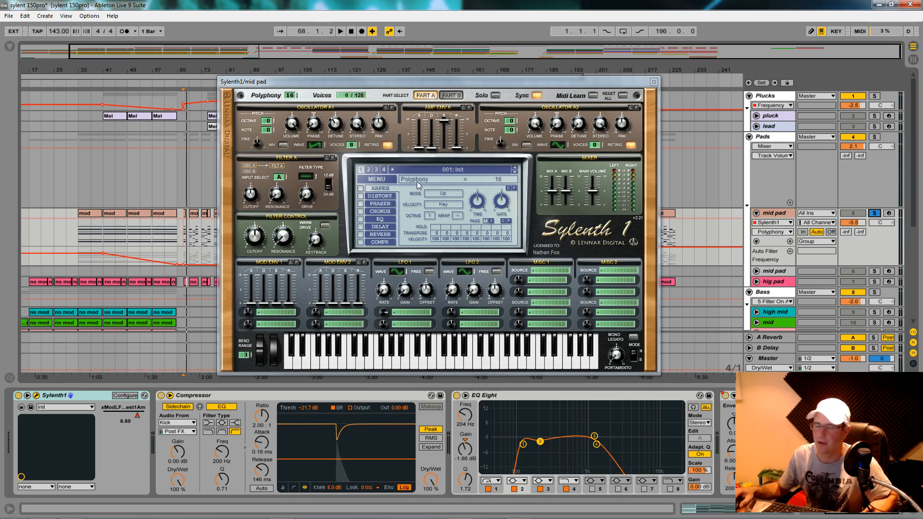
- Set amp envelope A's attack to 4.25, decay to 0 and release to 0.90, auditioning the changes from bar 67
{"action": "left_click_drag", "start_coordinate": [419, 148], "coordinate": [419, 120]}
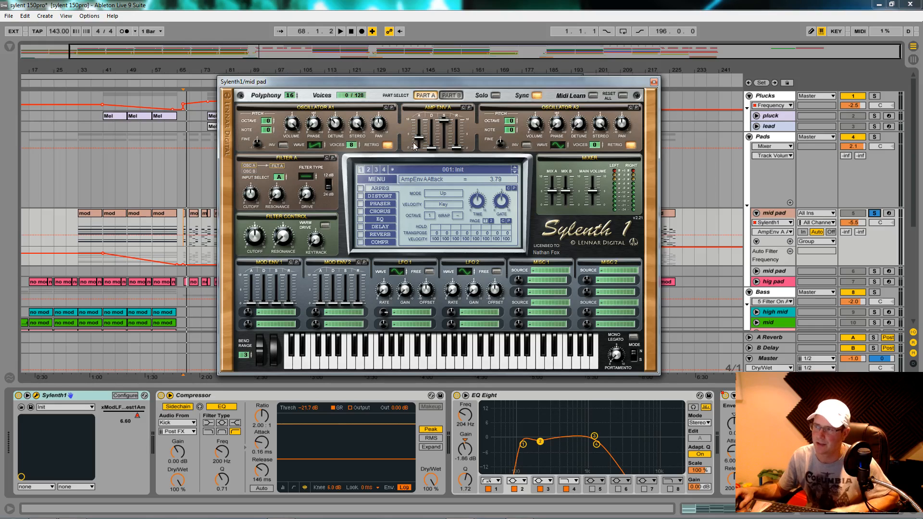
{"action": "left_click_drag", "start_coordinate": [431, 149], "coordinate": [429, 153]}
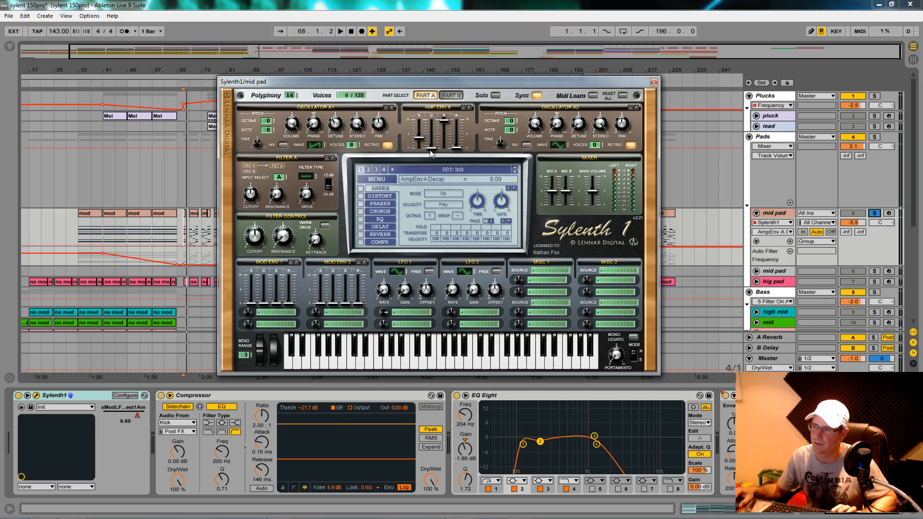
{"action": "key", "text": "space"}
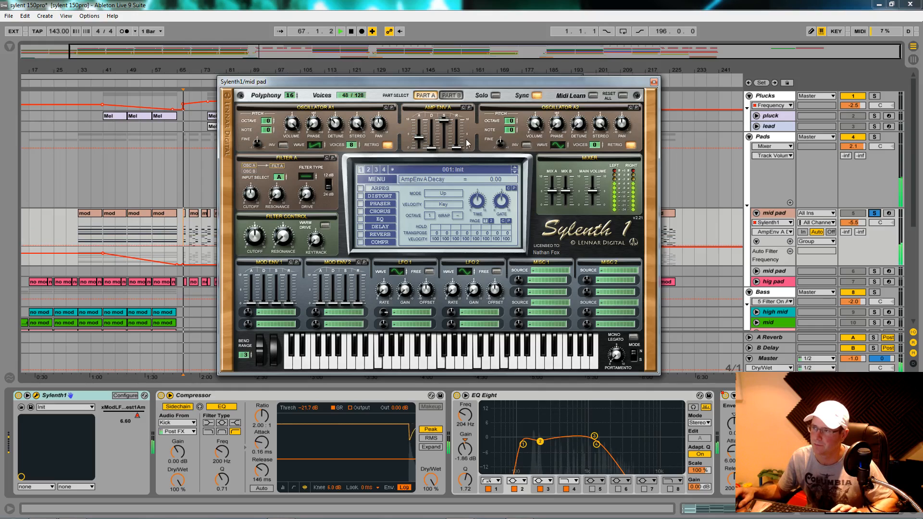
{"action": "left_click_drag", "start_coordinate": [419, 139], "coordinate": [419, 137]}
{"action": "key", "text": "space"}
{"action": "key", "text": "space"}
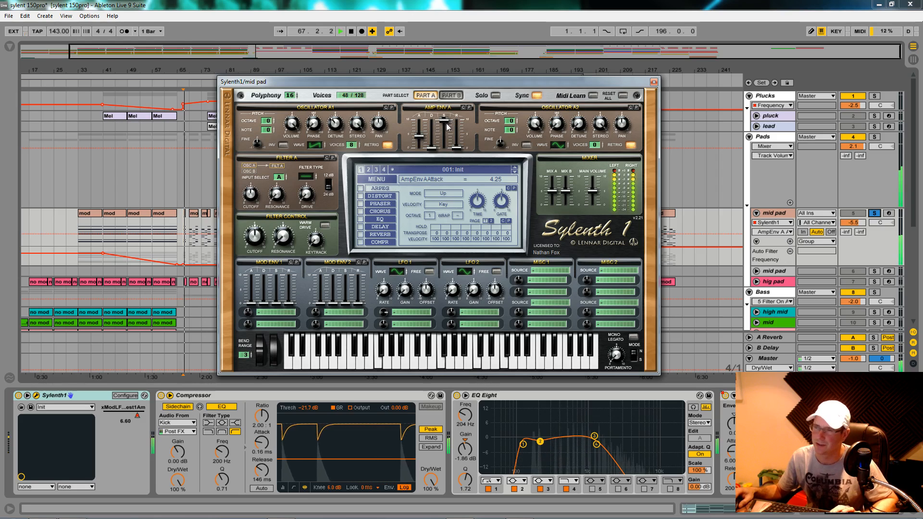
{"action": "key", "text": "space"}
{"action": "left_click_drag", "start_coordinate": [458, 148], "coordinate": [458, 144]}
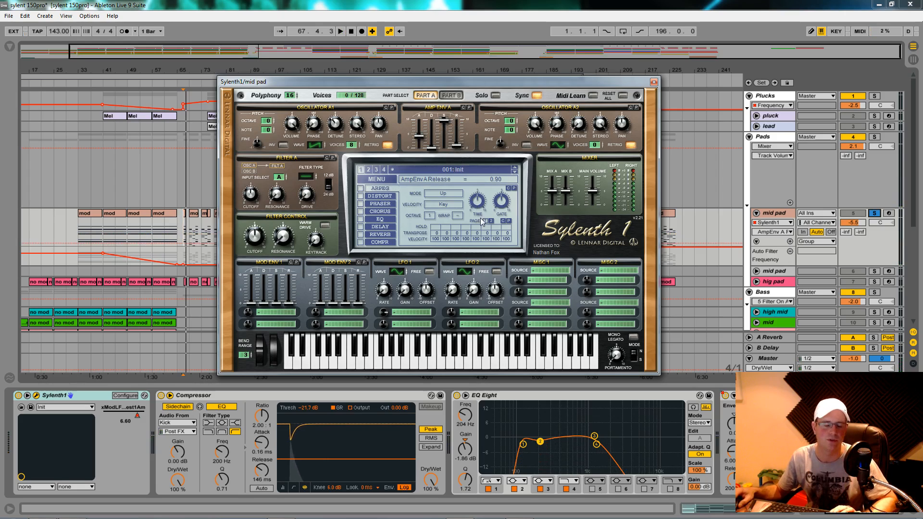
{"action": "key", "text": "space"}
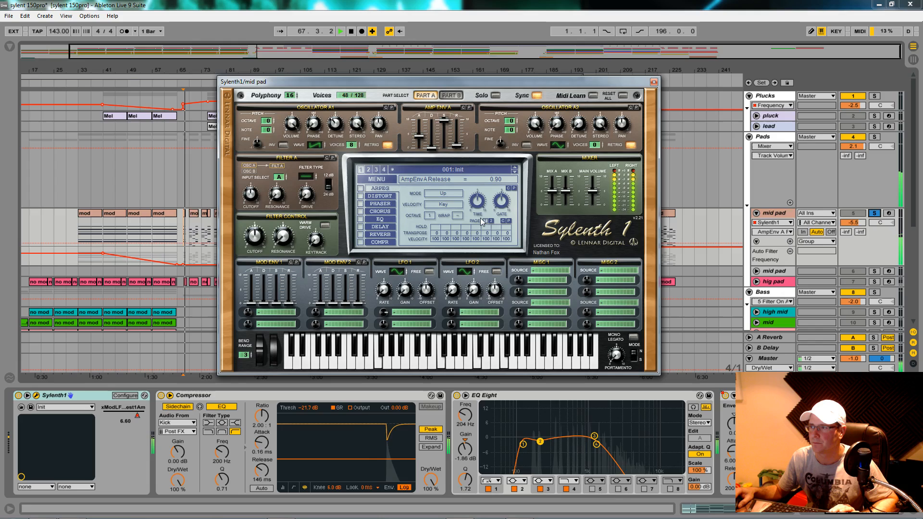
{"action": "key", "text": "space"}
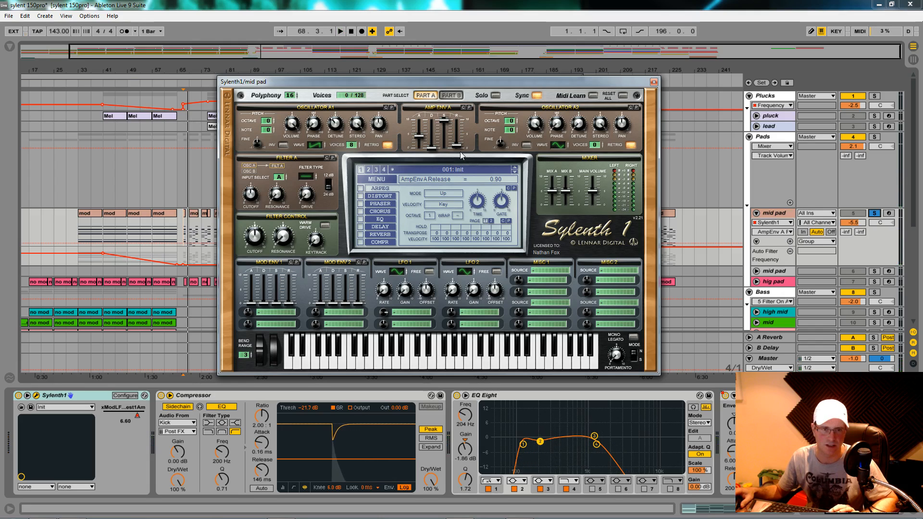
- Set oscillator A2 to octave -1, a pulse wave and 4 voices, with volume 3.24 and detune 4.14
{"action": "left_click_drag", "start_coordinate": [507, 119], "coordinate": [506, 128]}
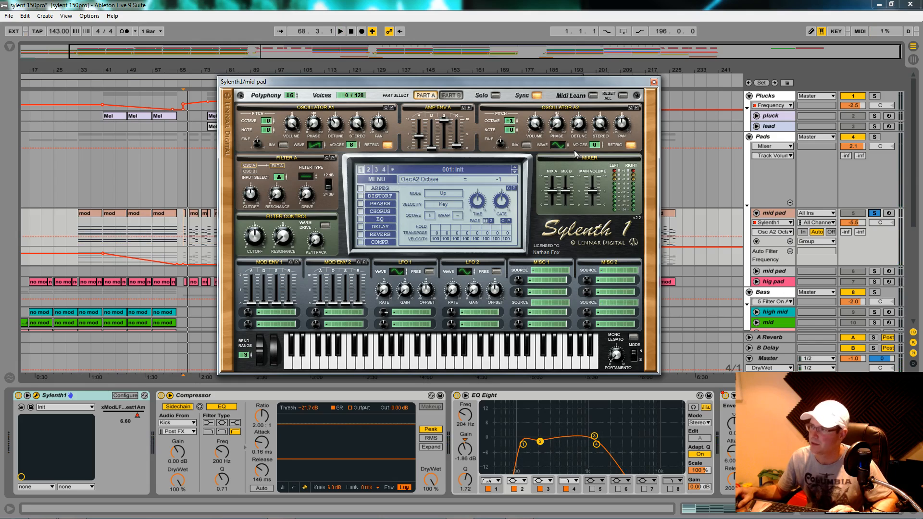
{"action": "left_click", "coordinate": [558, 145]}
{"action": "key", "text": "space"}
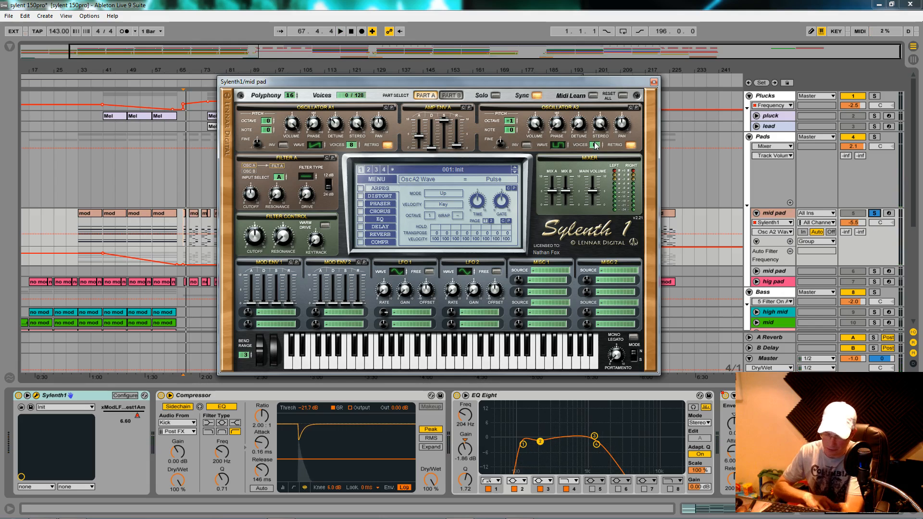
{"action": "left_click_drag", "start_coordinate": [596, 145], "coordinate": [602, 133]}
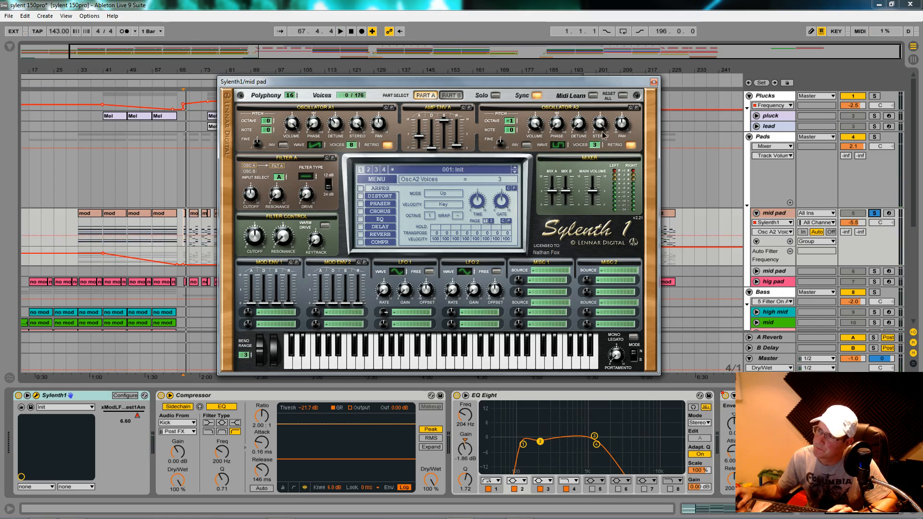
{"action": "left_click", "coordinate": [535, 124]}
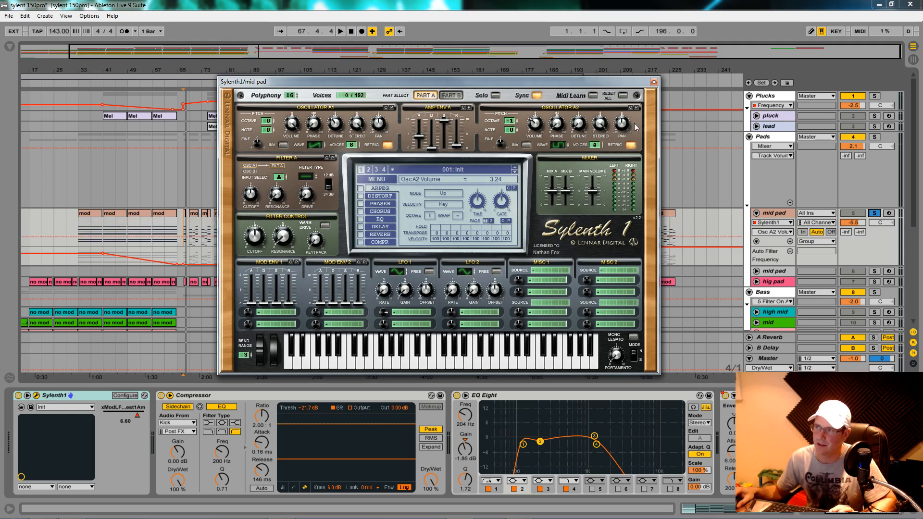
{"action": "left_click_drag", "start_coordinate": [583, 125], "coordinate": [587, 89]}
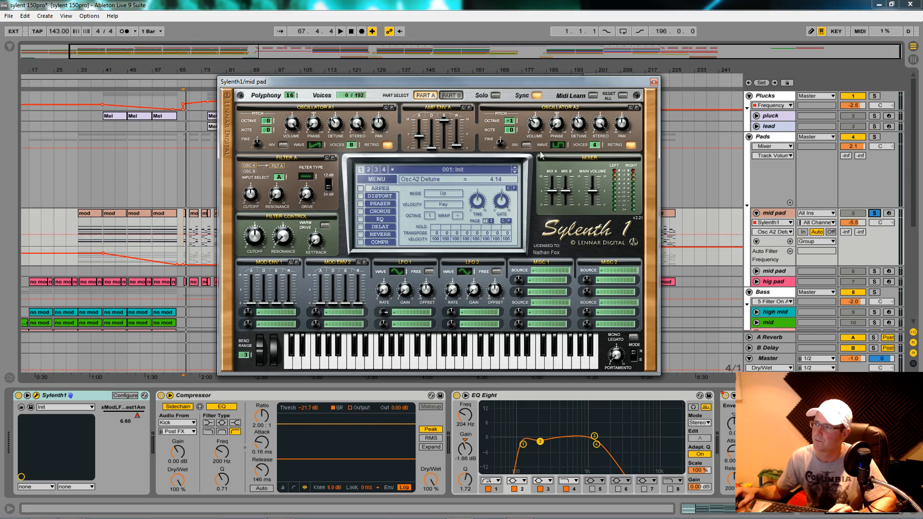
- Compare the pad with oscillator A2 at 0 voices and restored to 4 voices during playback
{"action": "key", "text": "space"}
{"action": "left_click", "coordinate": [599, 146]}
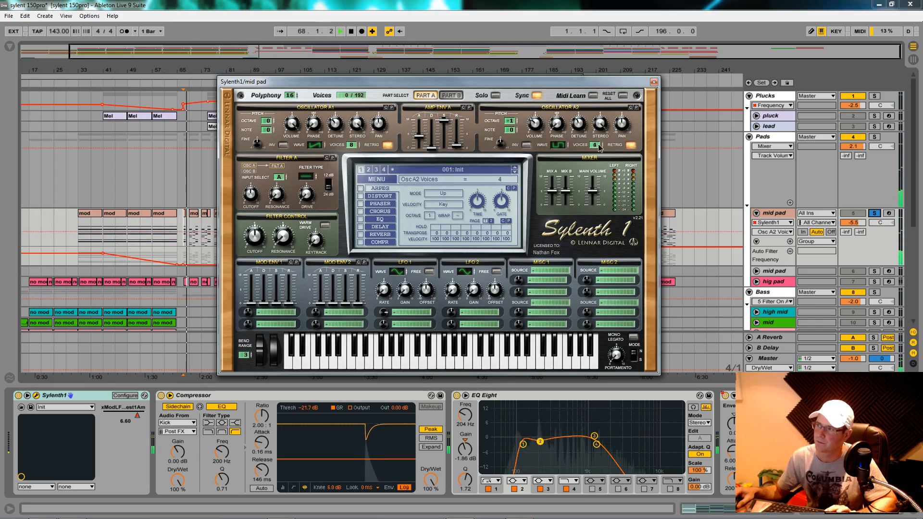
{"action": "scroll", "coordinate": [599, 145], "scroll_direction": "down", "scroll_amount": 4}
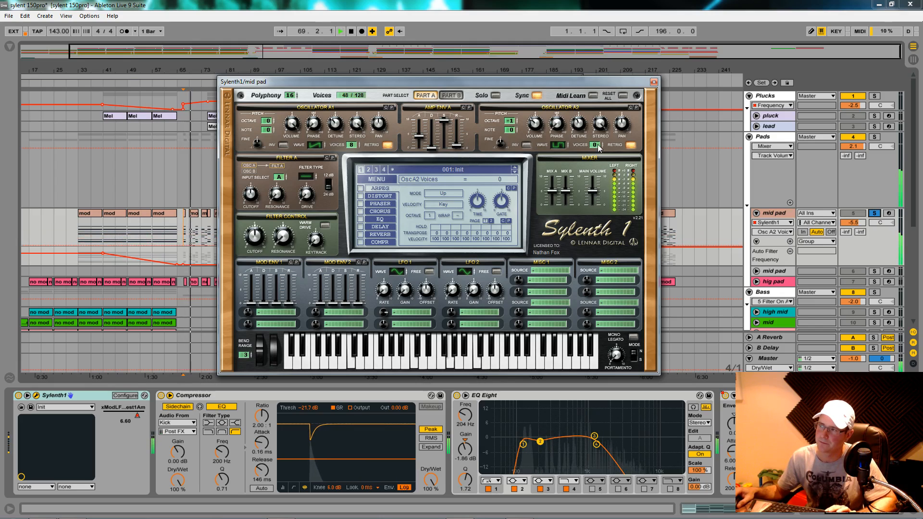
{"action": "key", "text": "space"}
{"action": "left_click_drag", "start_coordinate": [598, 146], "coordinate": [597, 119]}
{"action": "key", "text": "space"}
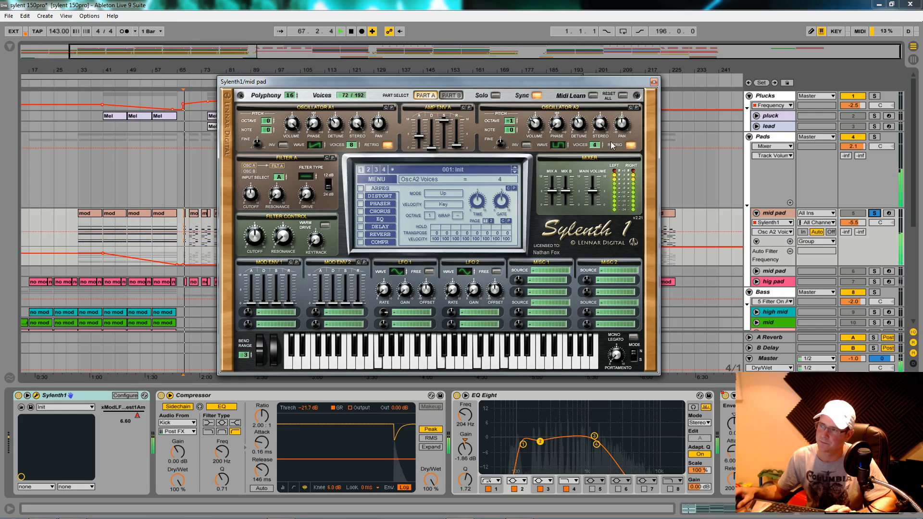
{"action": "key", "text": "space"}
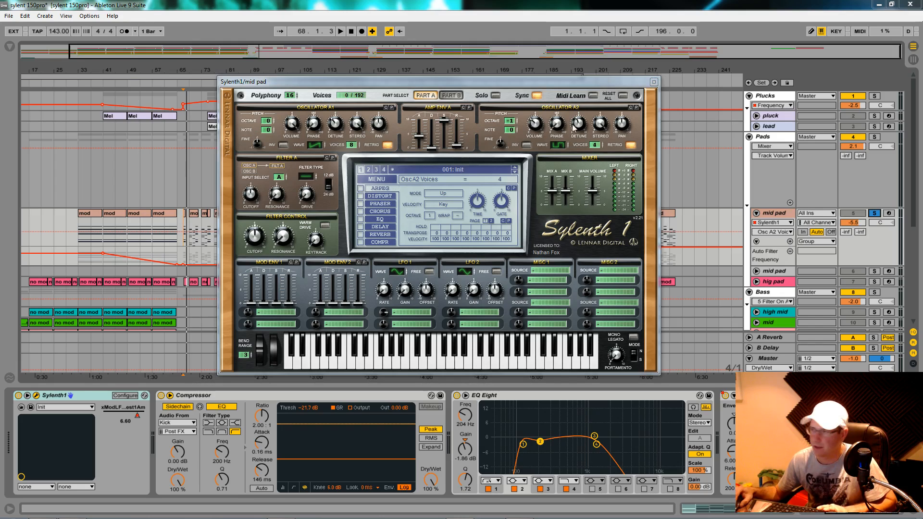
- Switch to Part B and set amp envelope B's attack to 3.21 and release to 0.90
{"action": "left_click", "coordinate": [450, 95]}
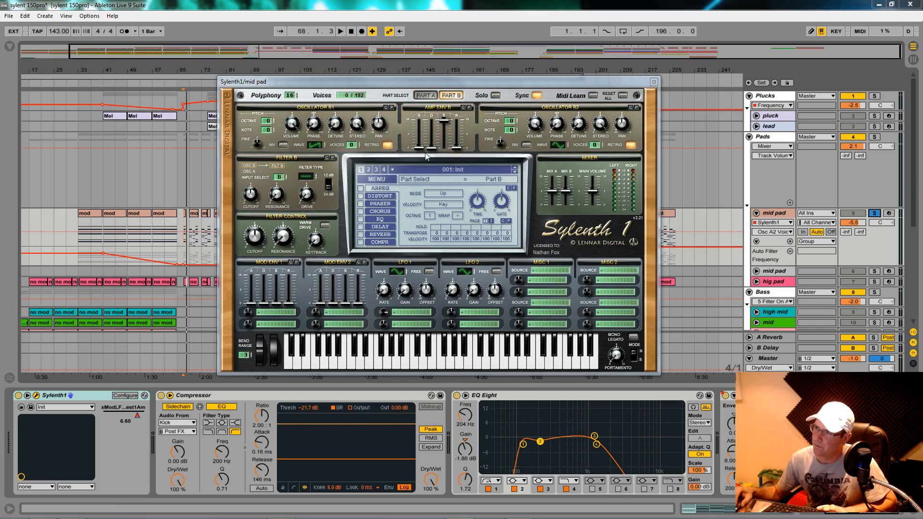
{"action": "left_click_drag", "start_coordinate": [419, 147], "coordinate": [427, 124]}
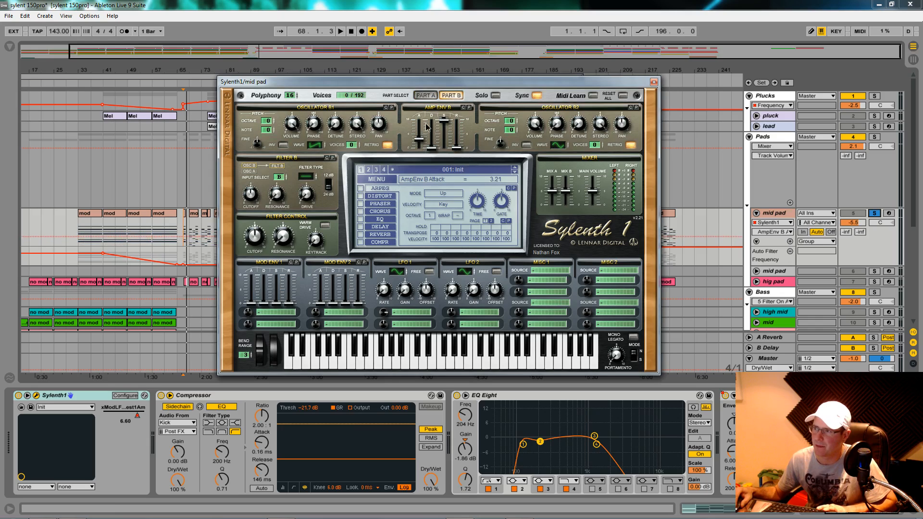
{"action": "left_click_drag", "start_coordinate": [456, 148], "coordinate": [458, 143]}
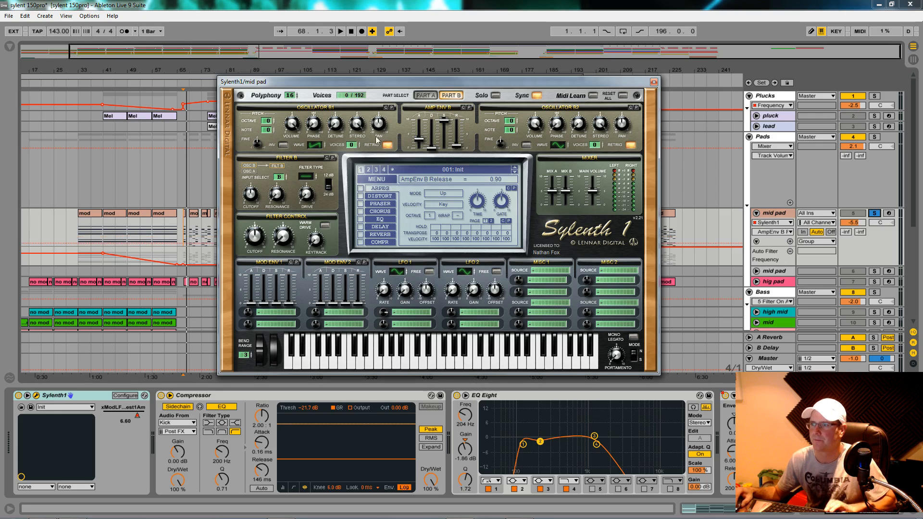
- Set oscillator B1 to a sine wave with 2 voices at octave -1, and audition it with the pad
{"action": "left_click", "coordinate": [314, 149]}
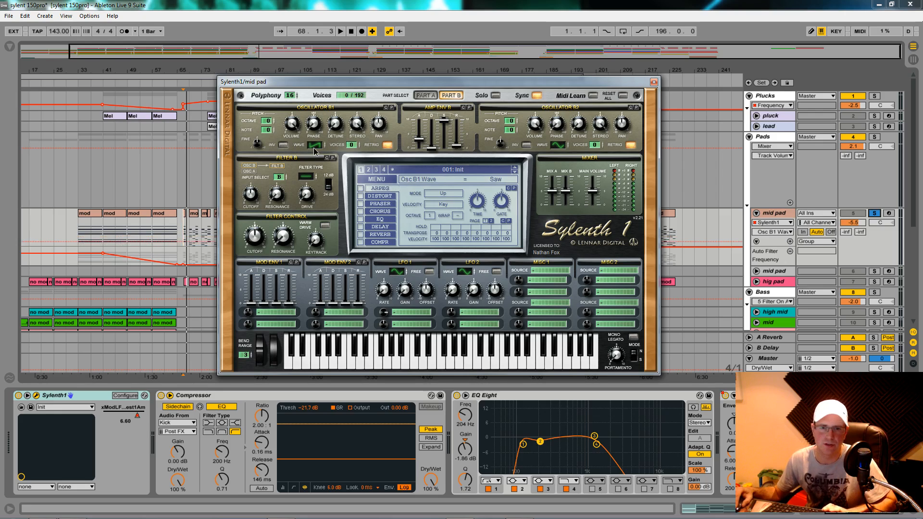
{"action": "left_click_drag", "start_coordinate": [313, 145], "coordinate": [354, 131]}
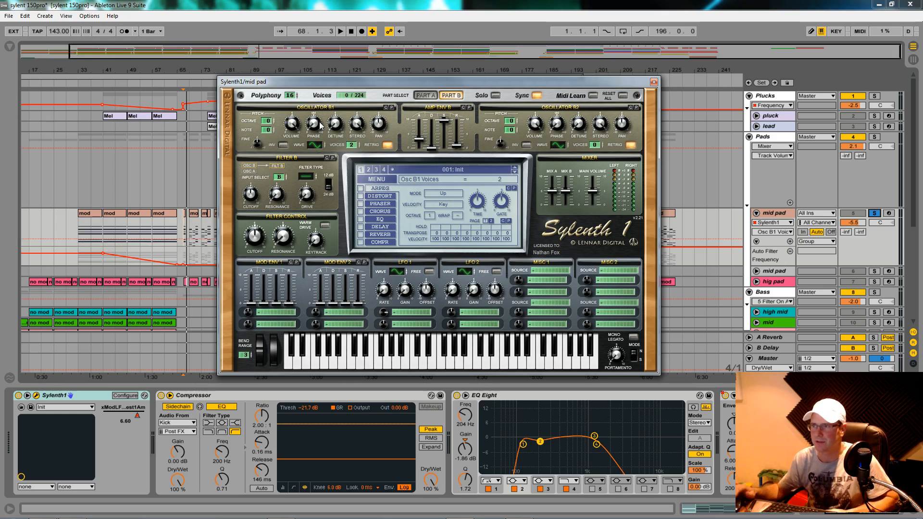
{"action": "left_click_drag", "start_coordinate": [268, 124], "coordinate": [269, 128]}
{"action": "key", "text": "space"}
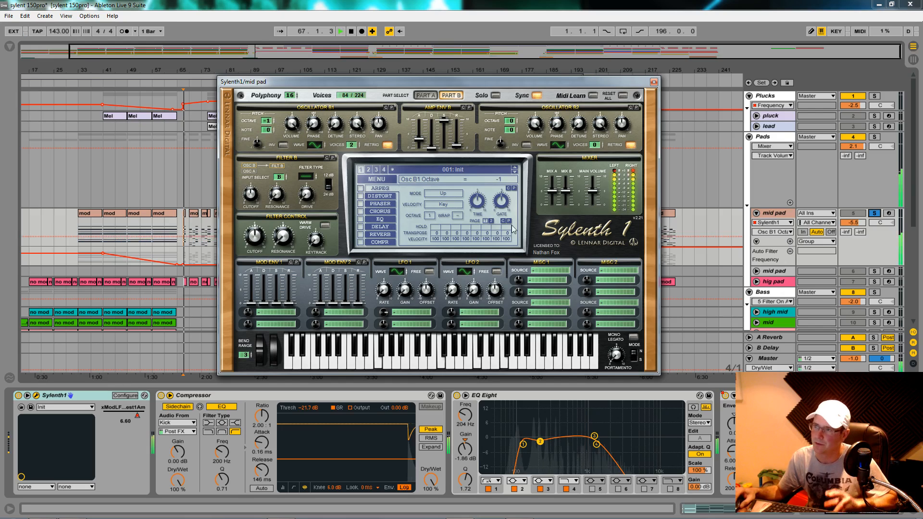
{"action": "mouse_move", "coordinate": [352, 147]}
{"action": "left_mouse_down"}
{"action": "mouse_move", "coordinate": [354, 155]}
{"action": "mouse_move", "coordinate": [352, 129]}
{"action": "left_mouse_up"}
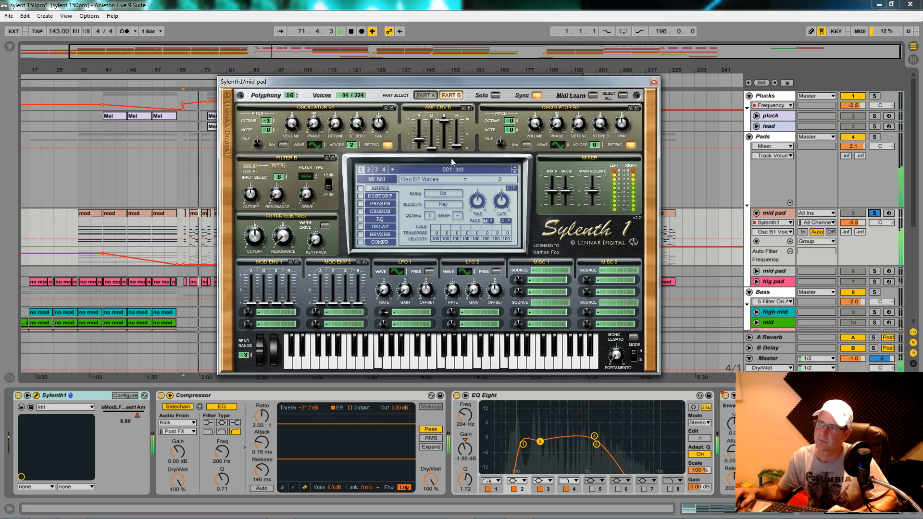
- Stop playback and audition the pad once more with the sine layer of oscillator B1
{"action": "key", "text": "space"}
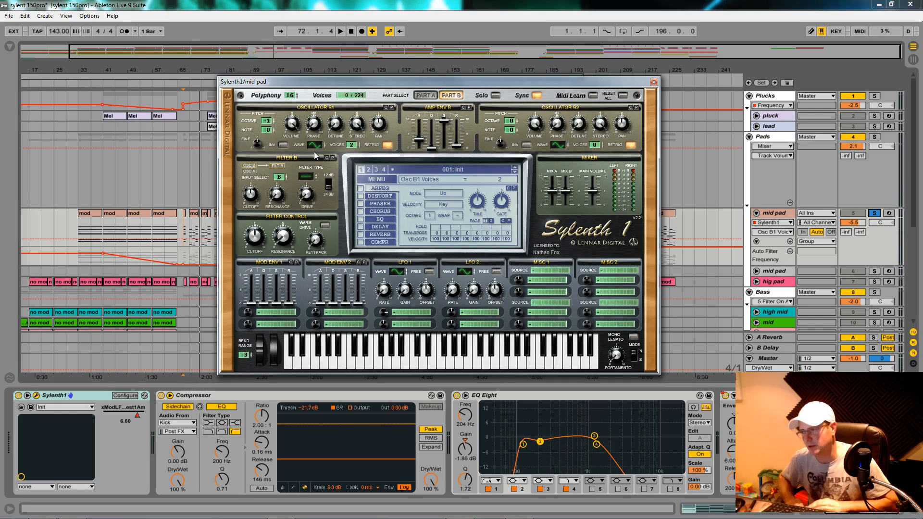
{"action": "key", "text": "space"}
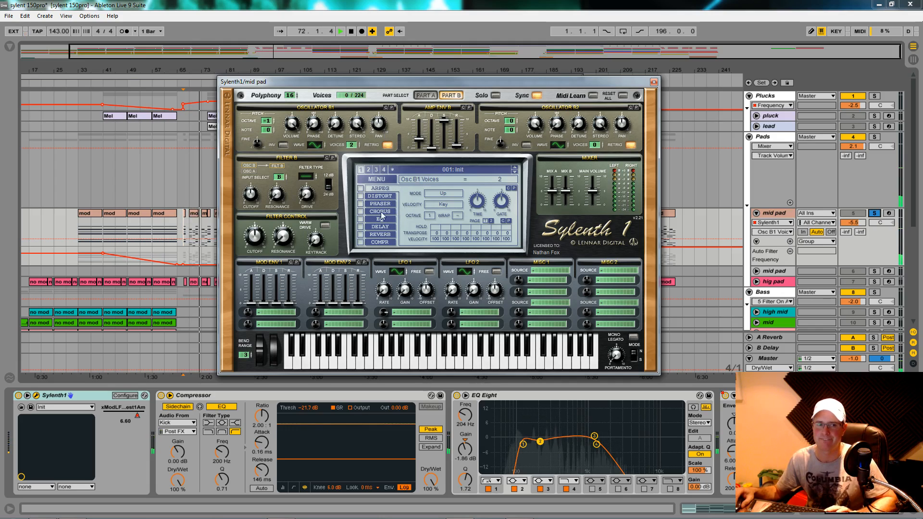
{"action": "key", "text": "space"}
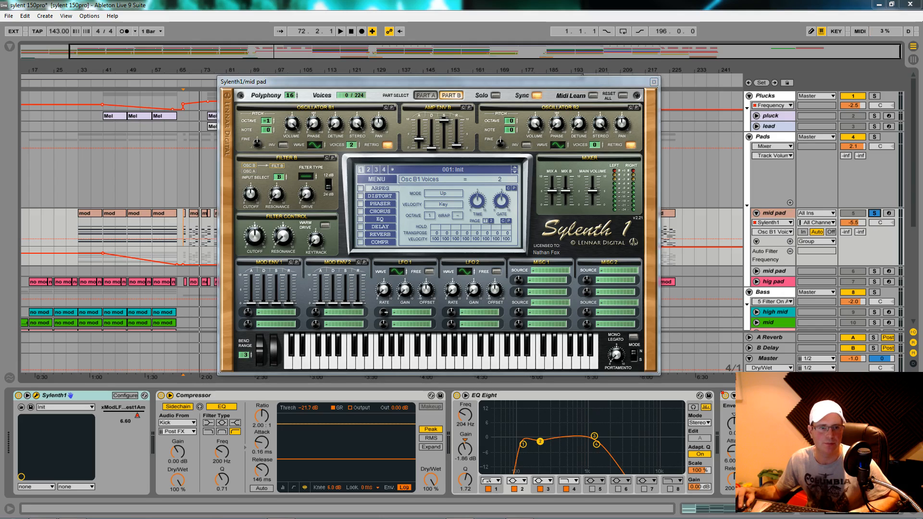
- In Part A, set filter A to Lowpass with resonance 0.00 and cutoff 27.76 Hz, auditioning the pad
{"action": "left_click", "coordinate": [416, 97]}
{"action": "left_click", "coordinate": [315, 174]}
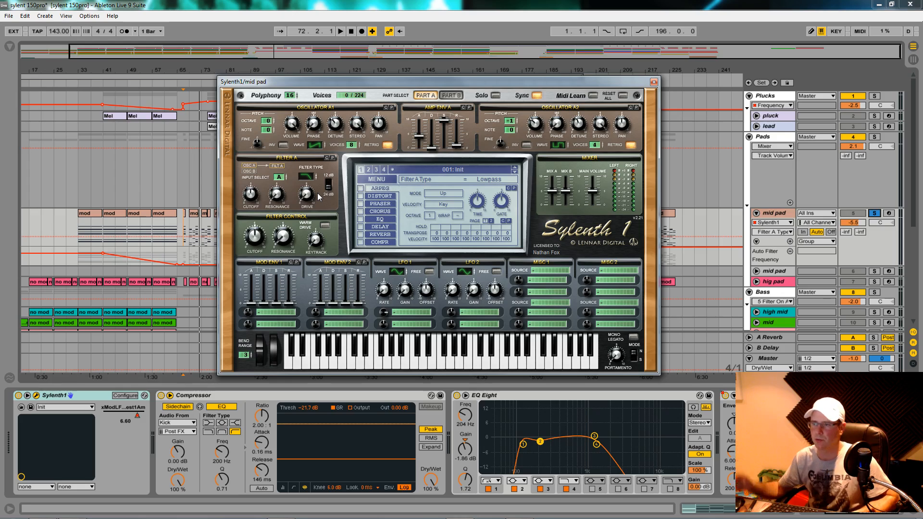
{"action": "left_click", "coordinate": [253, 201]}
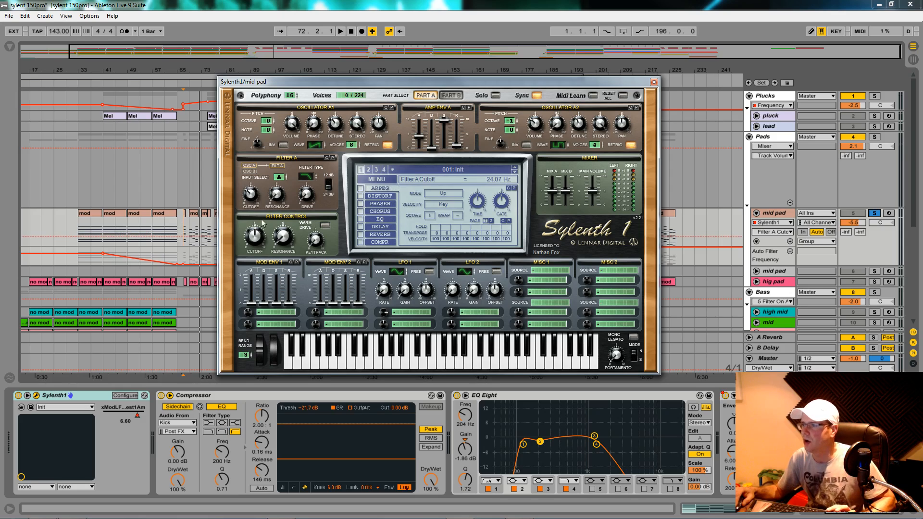
{"action": "left_click", "coordinate": [278, 205]}
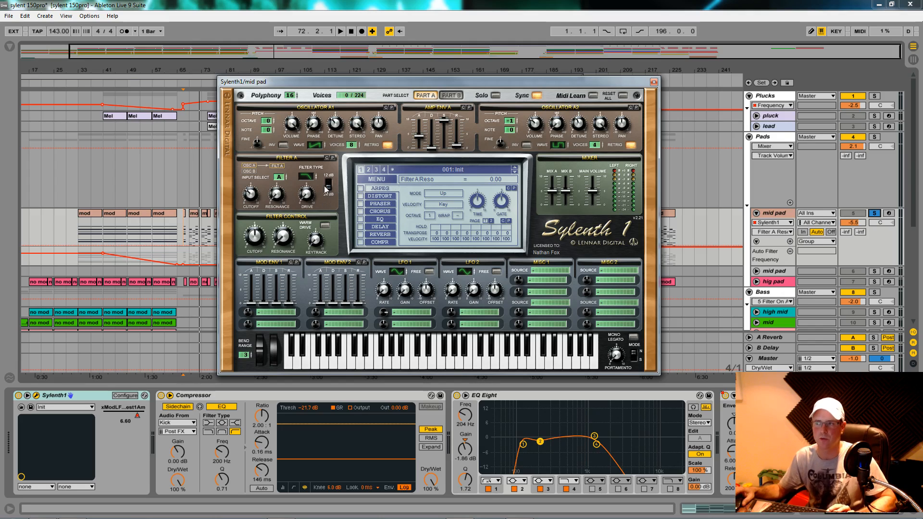
{"action": "key", "text": "space"}
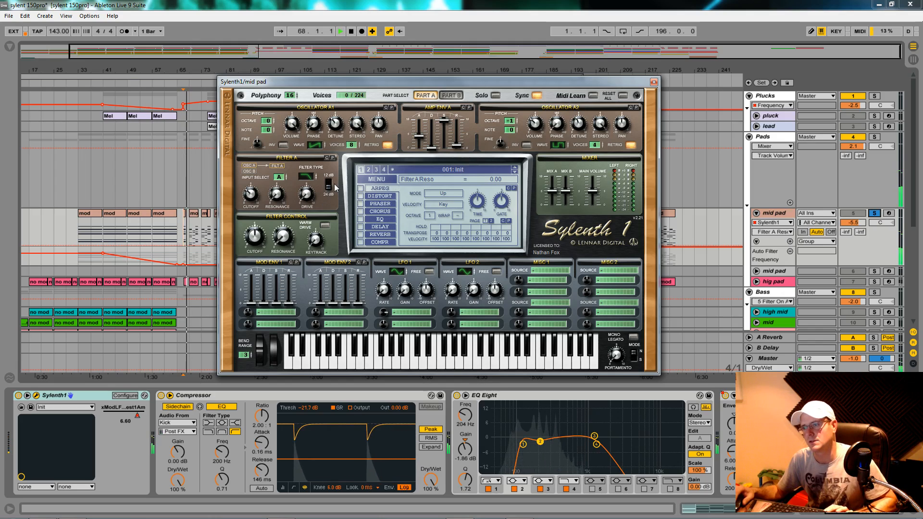
{"action": "key", "text": "space"}
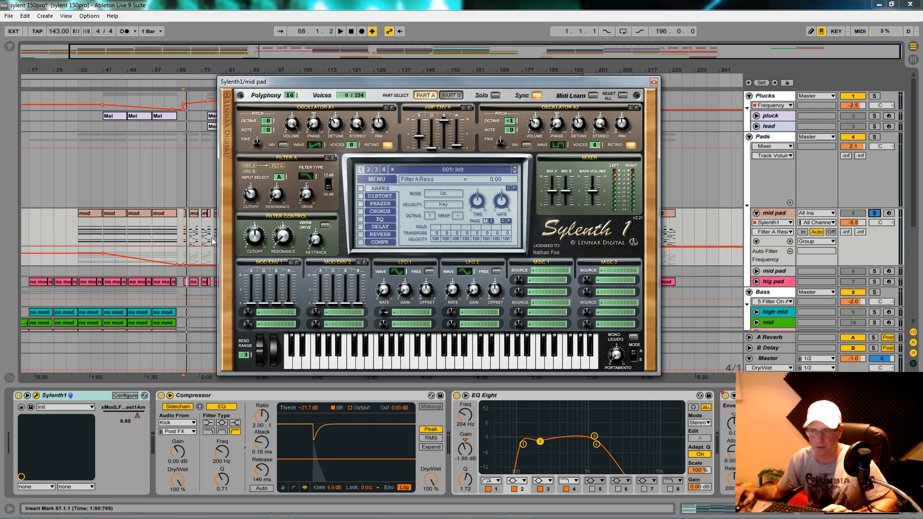
{"action": "left_click", "coordinate": [250, 196]}
{"action": "key", "text": "space"}
{"action": "mouse_move", "coordinate": [249, 195]}
{"action": "left_mouse_down"}
{"action": "mouse_move", "coordinate": [257, 143]}
{"action": "mouse_move", "coordinate": [251, 198]}
{"action": "left_mouse_up"}
{"action": "key", "text": "space"}
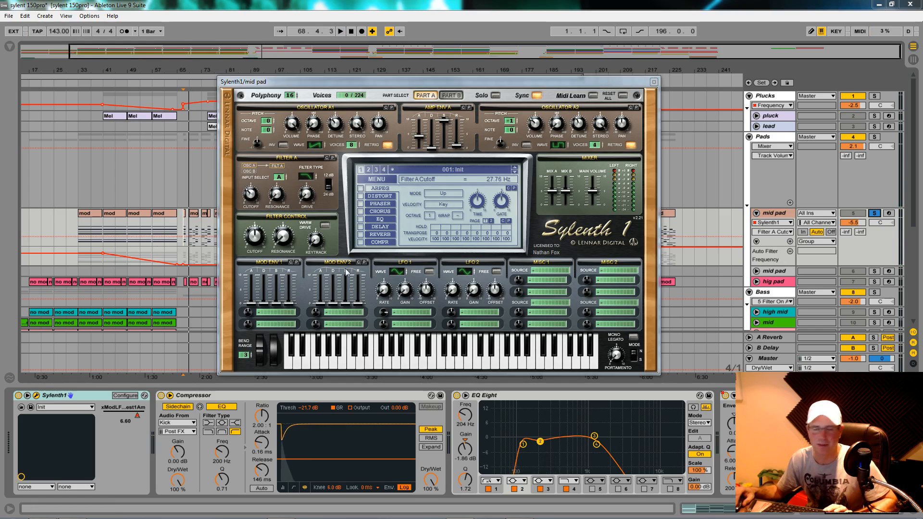
- In Part B, set filter B to Lowpass with a cutoff of 415.25 Hz and audition the pad
{"action": "left_click_drag", "start_coordinate": [304, 177], "coordinate": [303, 167]}
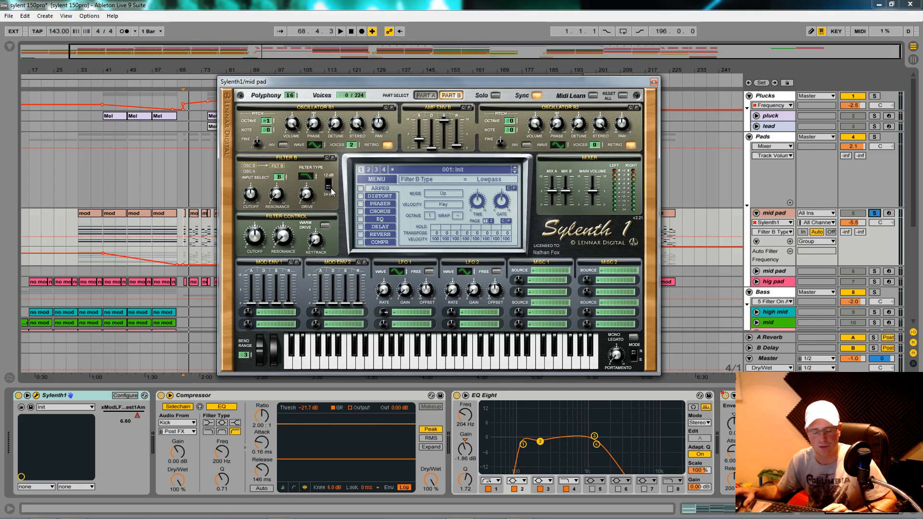
{"action": "left_click", "coordinate": [248, 193]}
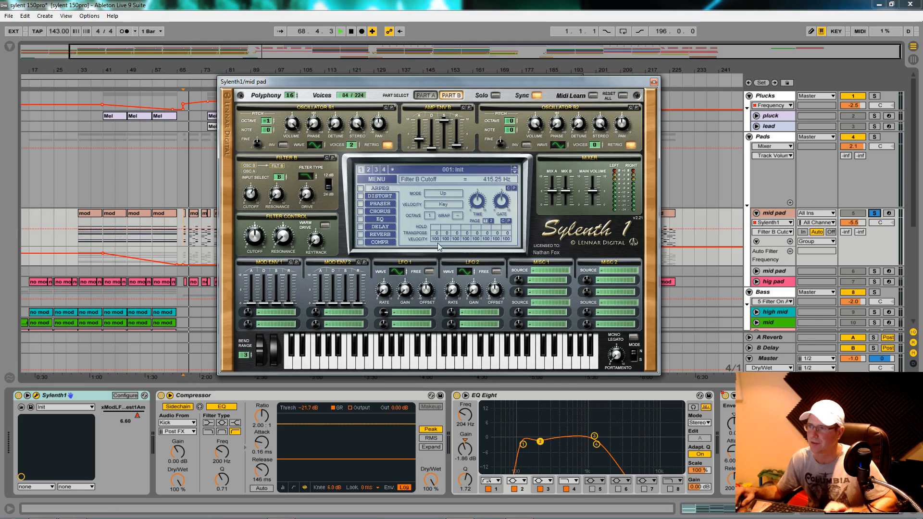
{"action": "key", "text": "space"}
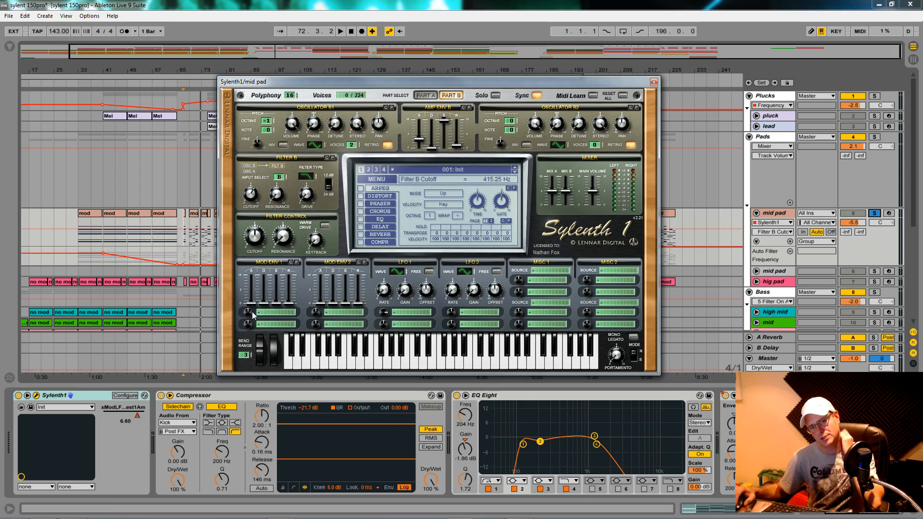
- Assign Mod Env 1's first destination to Cutoff AB and raise filter B's cutoff to 4249.77 Hz during playback
{"action": "left_click", "coordinate": [284, 313]}
{"action": "left_click", "coordinate": [353, 348]}
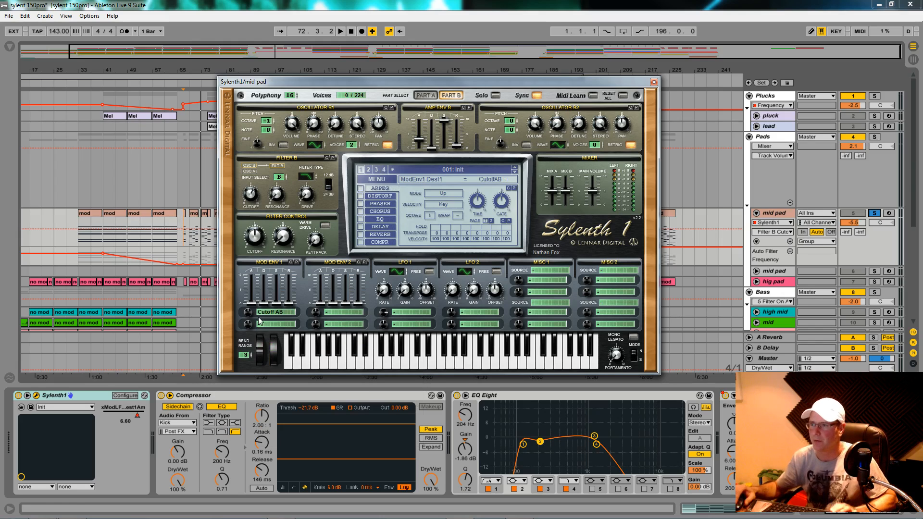
{"action": "key", "text": "space"}
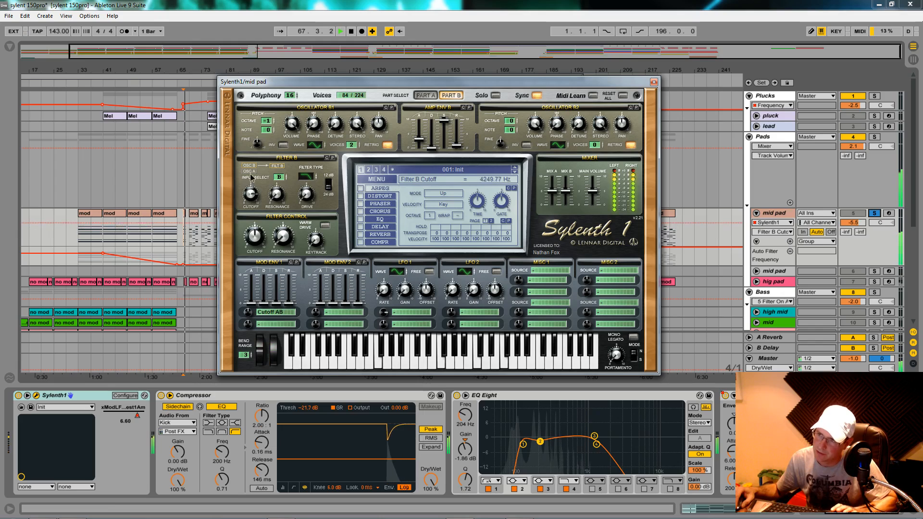
- Switch to Part A and set filter A's cutoff to 30.52 Hz while auditioning the pad
{"action": "left_click", "coordinate": [425, 96]}
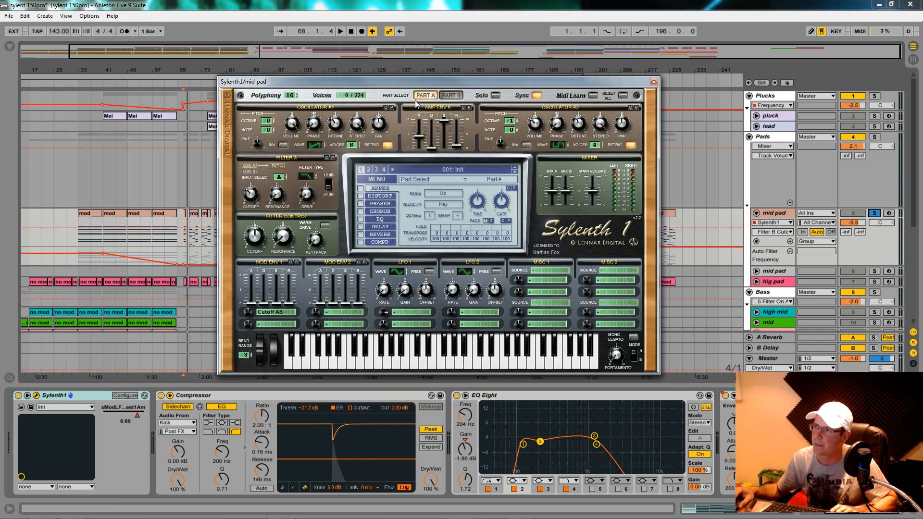
{"action": "key", "text": "space"}
{"action": "left_click_drag", "start_coordinate": [254, 191], "coordinate": [260, 196]}
{"action": "key", "text": "space"}
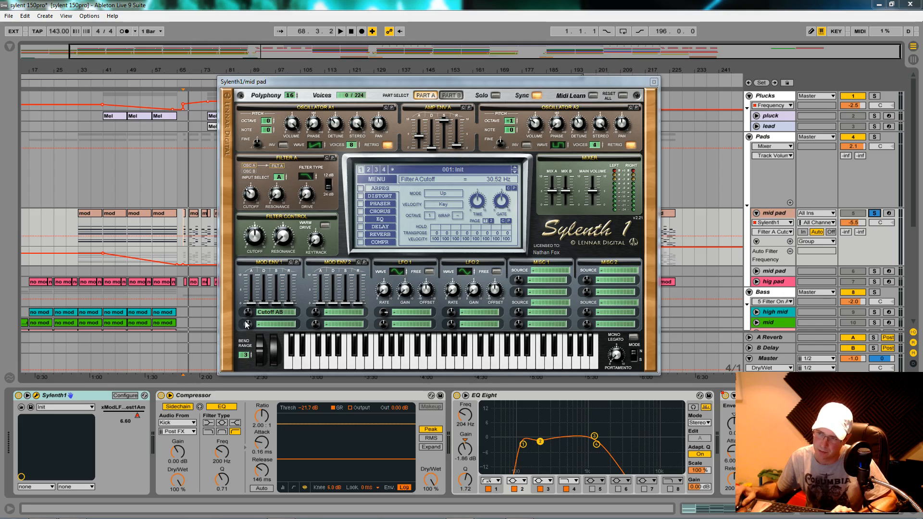
- Raise Mod Env 1's Cutoff AB amount, and set its sustain to 10.00 and attack to 6.09, auditioning the pad
{"action": "mouse_move", "coordinate": [252, 303]}
{"action": "left_mouse_down"}
{"action": "mouse_move", "coordinate": [248, 292]}
{"action": "mouse_move", "coordinate": [245, 310]}
{"action": "left_mouse_up"}
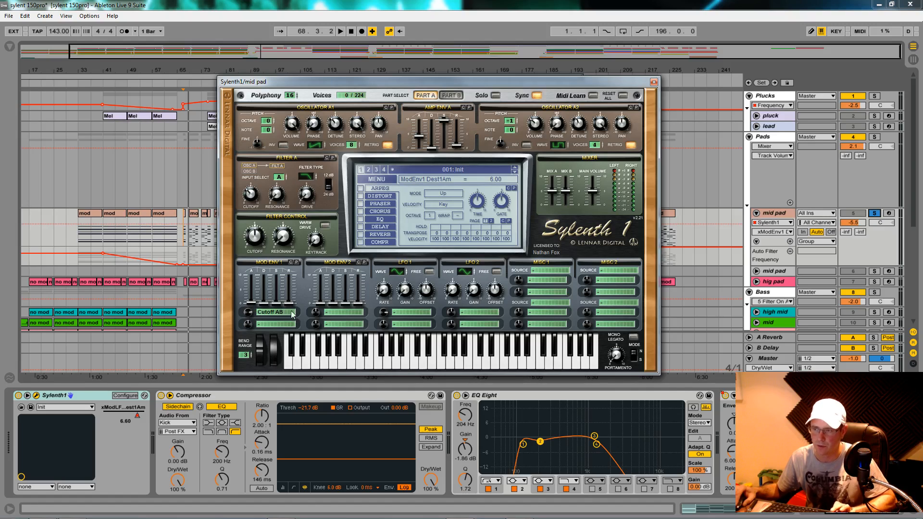
{"action": "left_click_drag", "start_coordinate": [273, 304], "coordinate": [283, 206]}
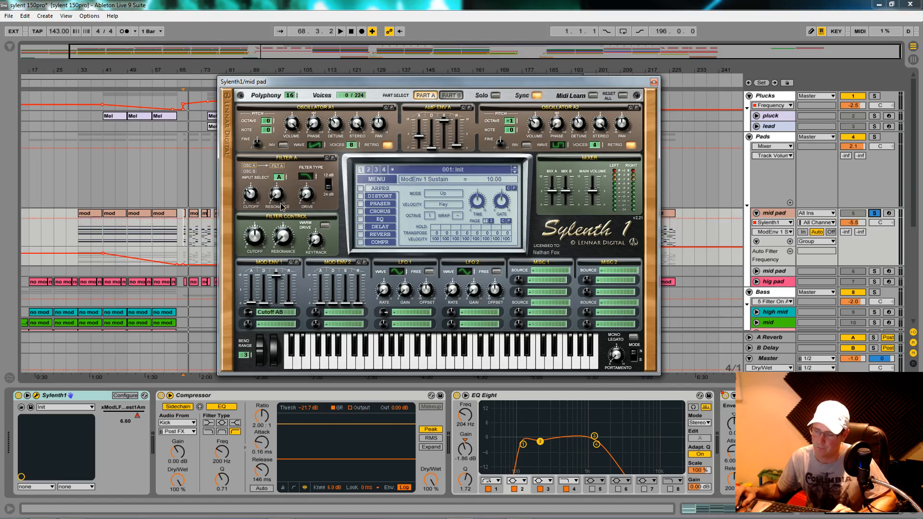
{"action": "left_click", "coordinate": [254, 305]}
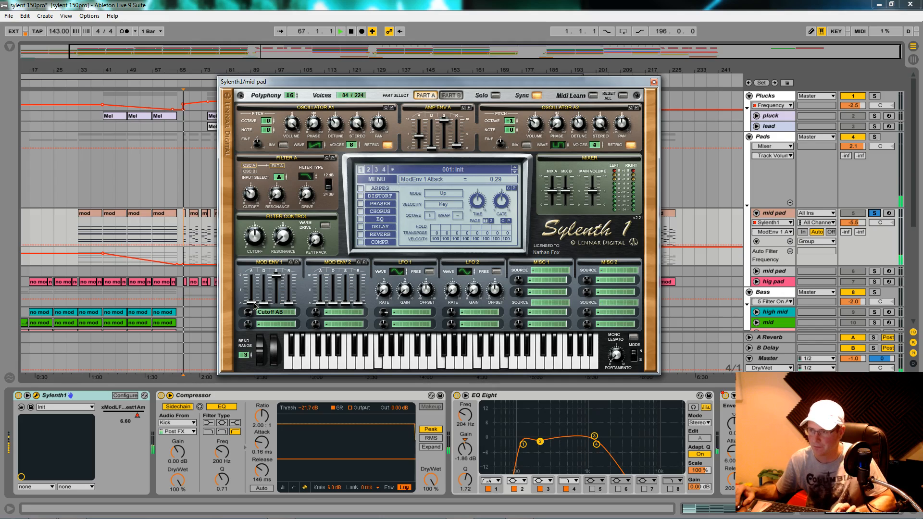
{"action": "key", "text": "space"}
{"action": "left_click_drag", "start_coordinate": [255, 305], "coordinate": [259, 266]}
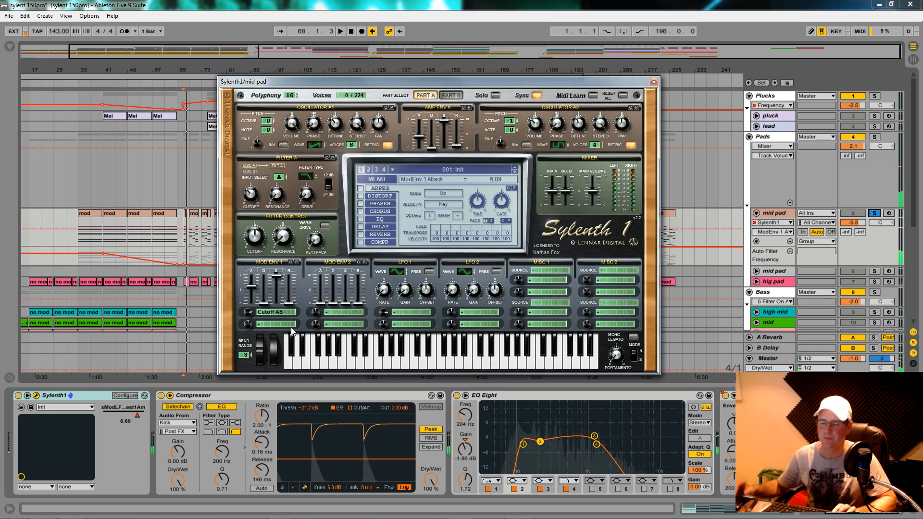
{"action": "key", "text": "space"}
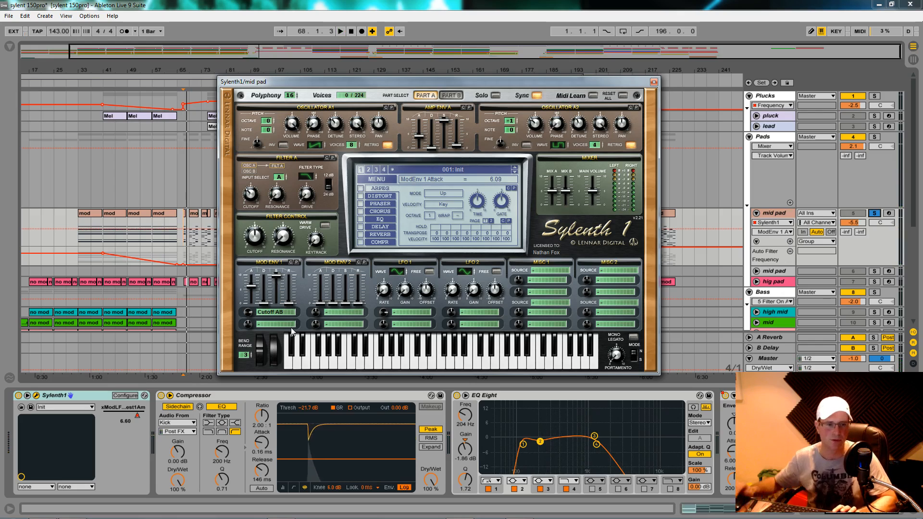
- Try a Mod Env 1 release of 5.00 during playback and settle on 0.52
{"action": "key", "text": "space"}
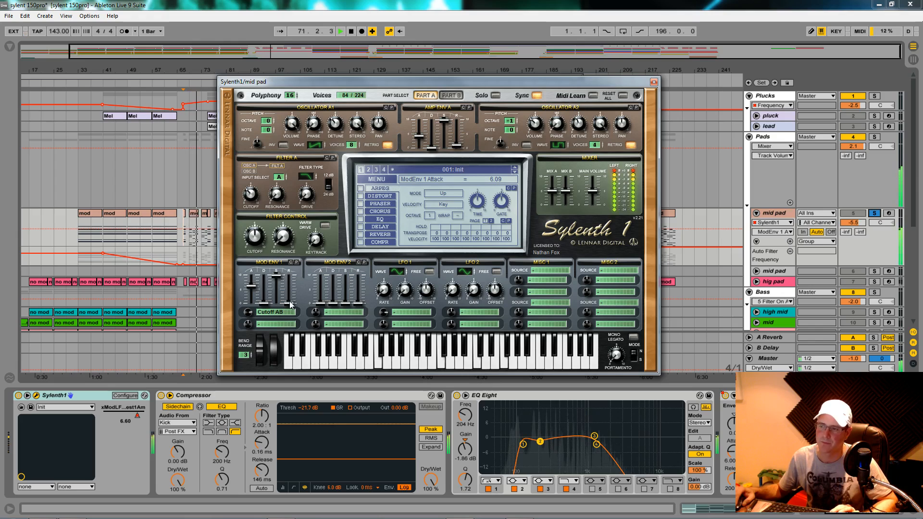
{"action": "left_click_drag", "start_coordinate": [291, 306], "coordinate": [290, 290]}
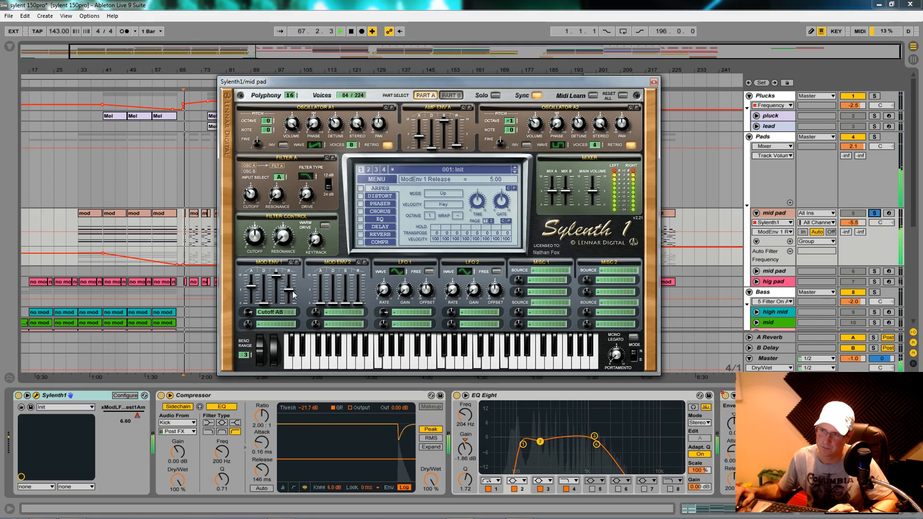
{"action": "left_click_drag", "start_coordinate": [289, 291], "coordinate": [290, 304]}
{"action": "key", "text": "space"}
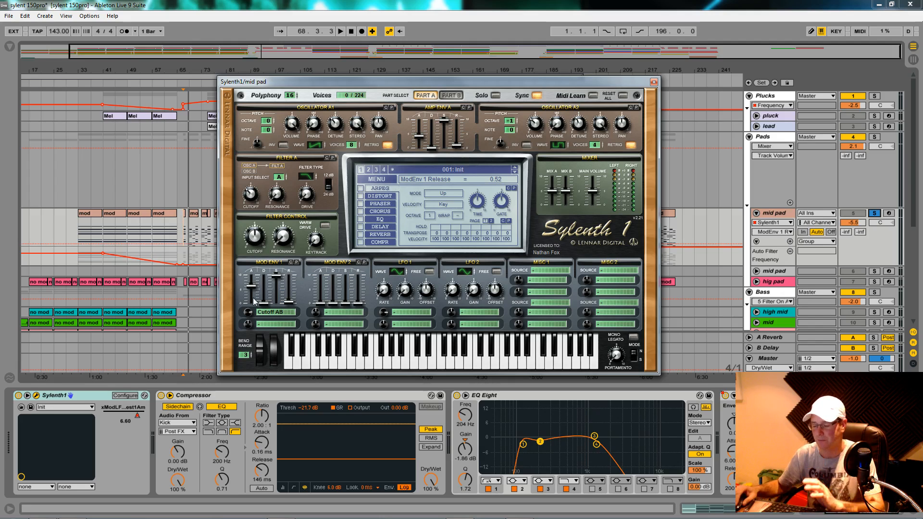
- Assign LFO 1's first destination to Cutoff AB with an amount of 2.79 and audition the modulation
{"action": "left_click", "coordinate": [259, 242]}
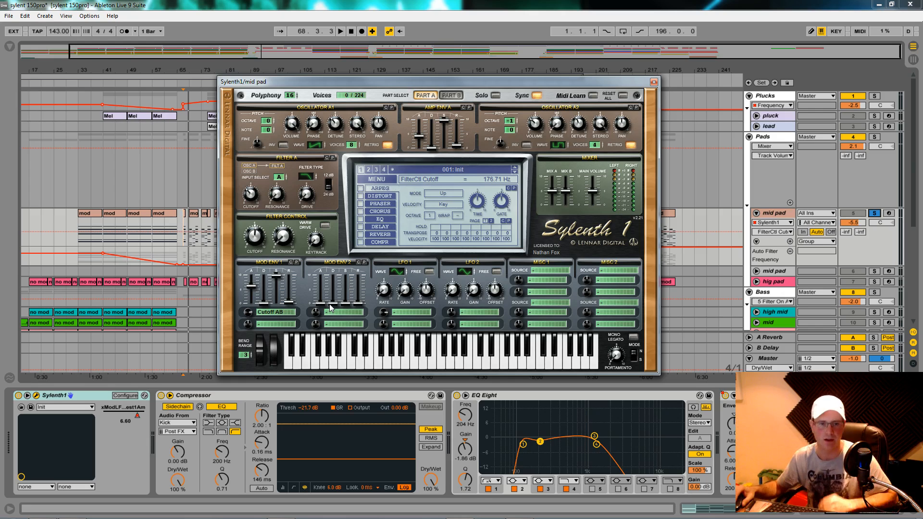
{"action": "left_click", "coordinate": [422, 312]}
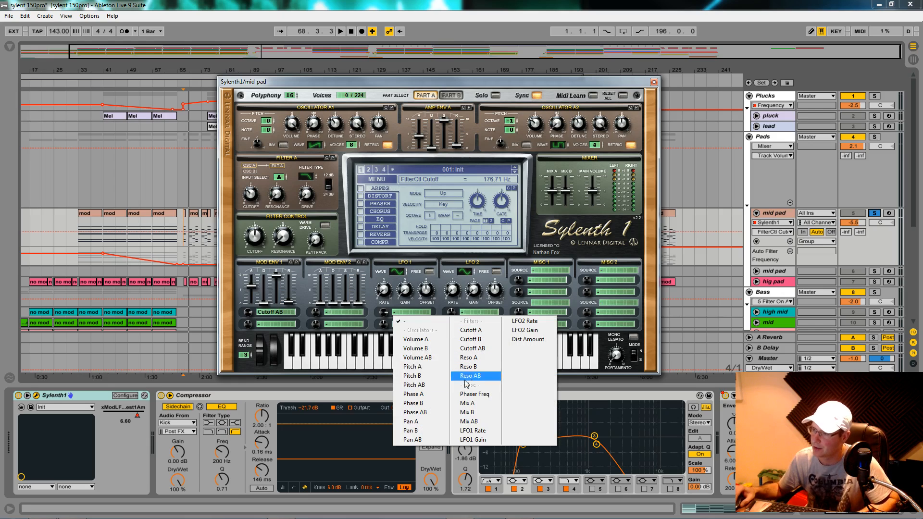
{"action": "left_click", "coordinate": [476, 348]}
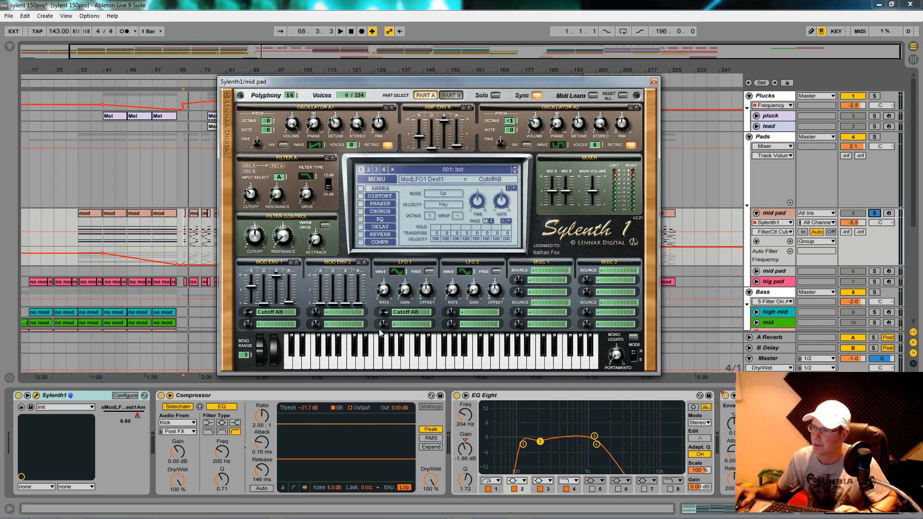
{"action": "left_click_drag", "start_coordinate": [383, 317], "coordinate": [385, 320]}
{"action": "key", "text": "space"}
{"action": "key", "text": "space"}
{"action": "key", "text": "space"}
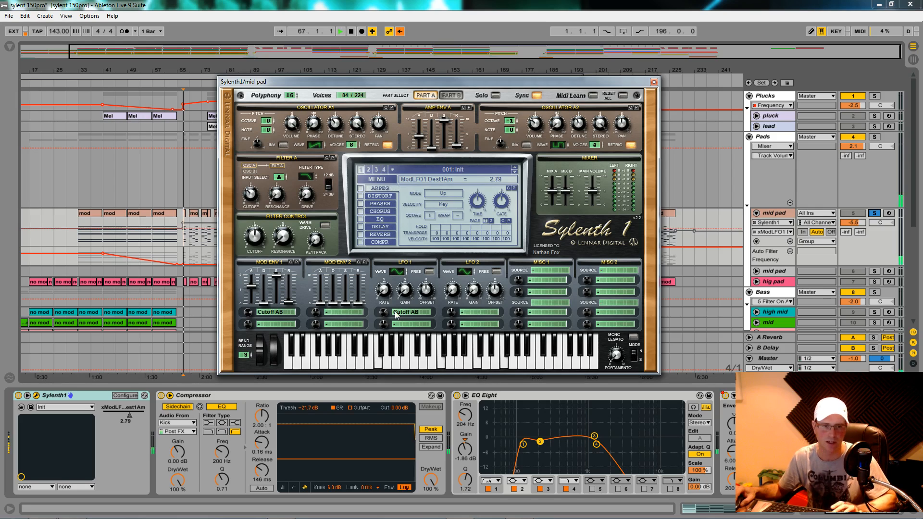
- Stop playback and set LFO 1 to a triangle wave with a rate of 1/64D
{"action": "key", "text": "space"}
{"action": "left_click", "coordinate": [397, 273]}
{"action": "left_click_drag", "start_coordinate": [397, 281], "coordinate": [396, 254]}
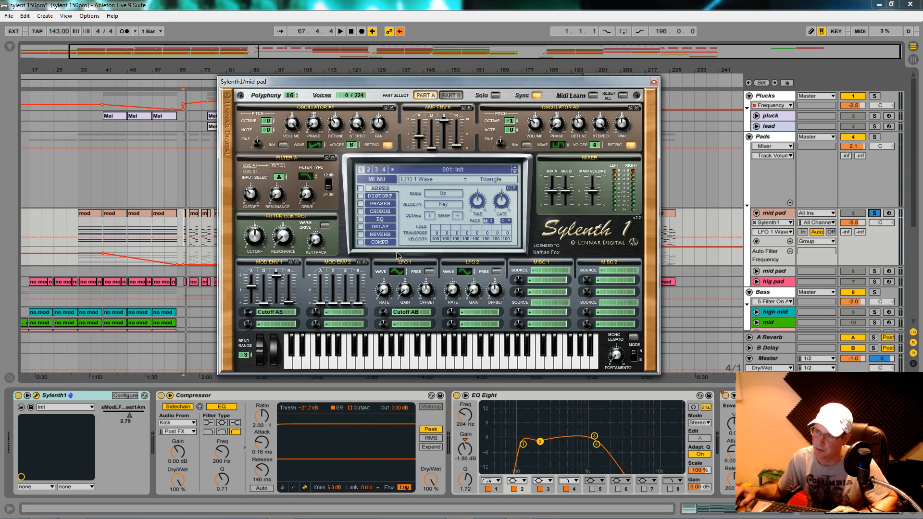
{"action": "left_click", "coordinate": [385, 294]}
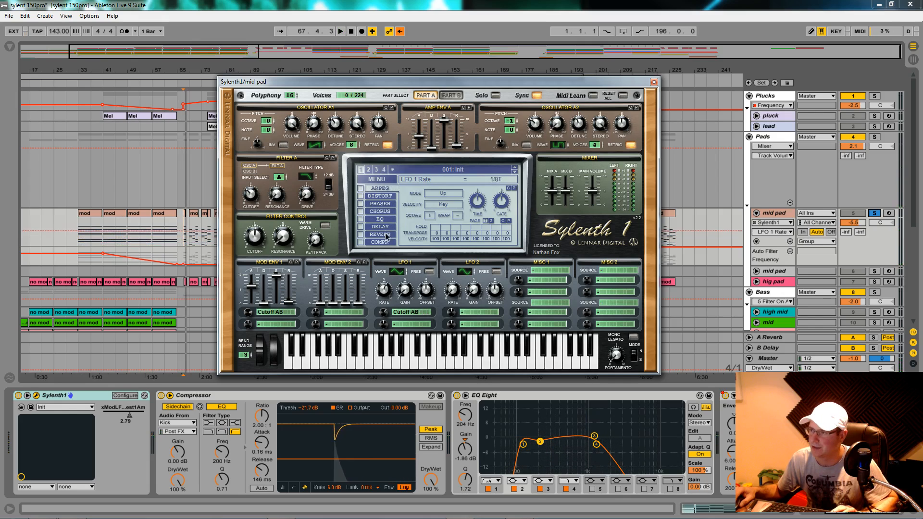
{"action": "left_click_drag", "start_coordinate": [386, 295], "coordinate": [390, 223]}
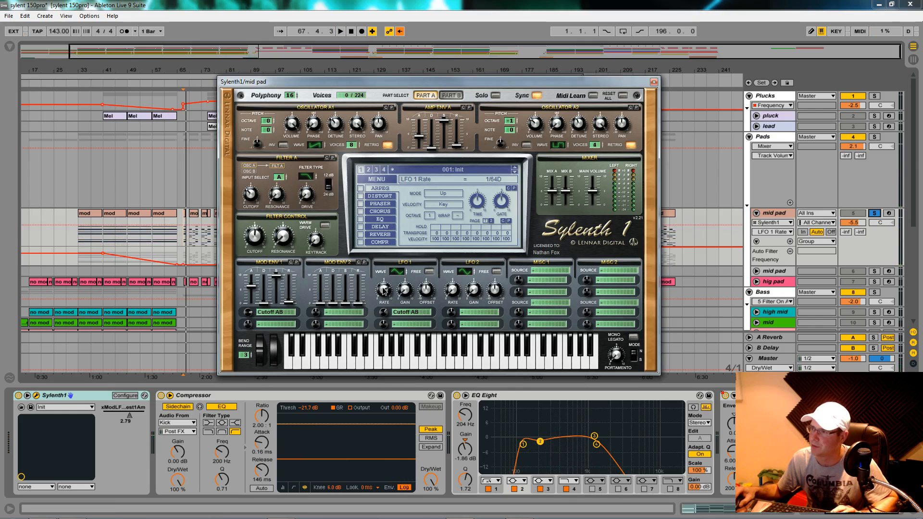
- Set LFO 1's gain to 1.67 while auditioning the pad
{"action": "key", "text": "space"}
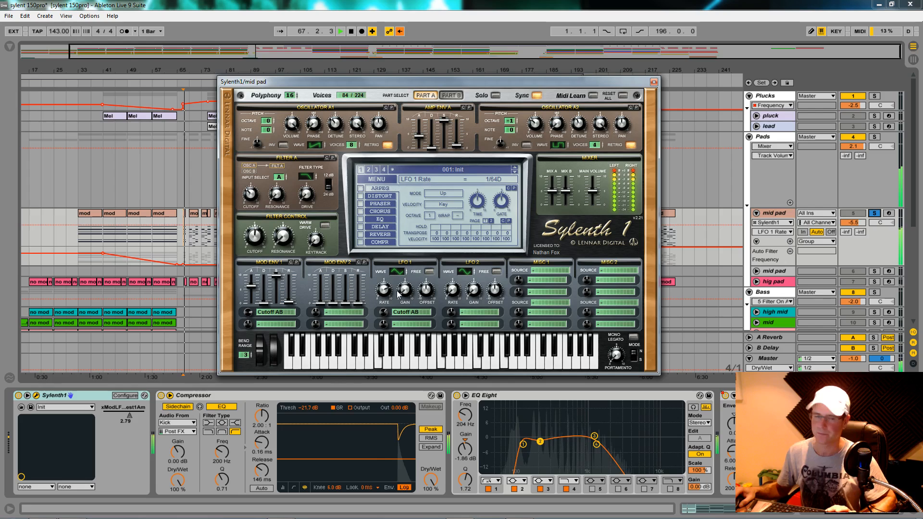
{"action": "key", "text": "space"}
{"action": "key", "text": "space"}
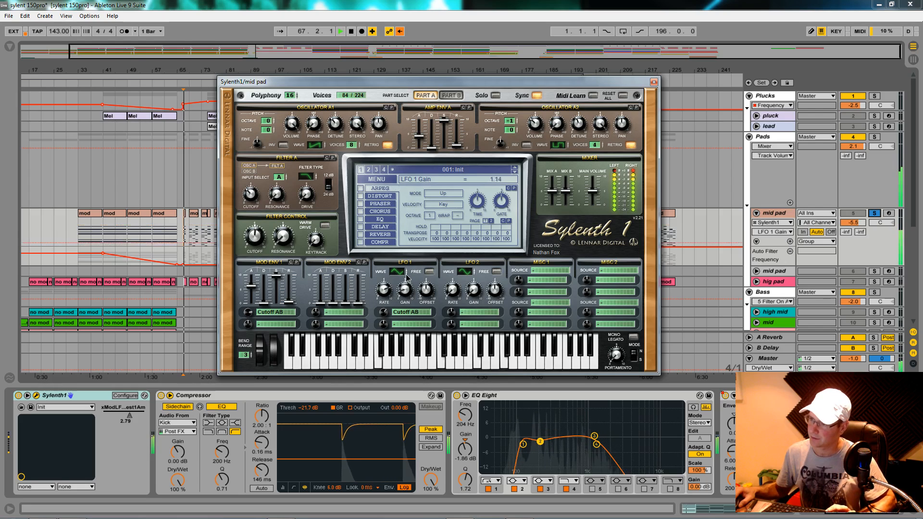
{"action": "left_click_drag", "start_coordinate": [403, 292], "coordinate": [406, 272]}
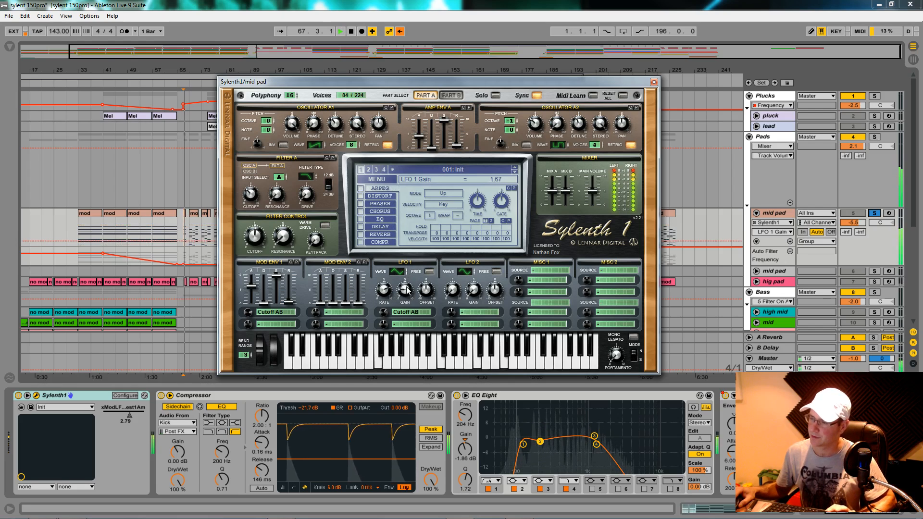
{"action": "key", "text": "space"}
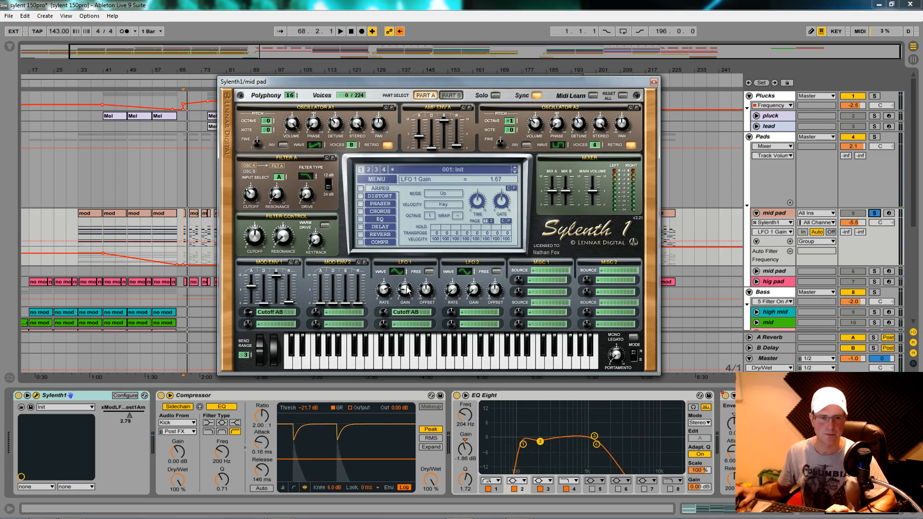
- Lower LFO 1's gain to 1.14 while auditioning the pad
{"action": "key", "text": "space"}
{"action": "left_click_drag", "start_coordinate": [406, 289], "coordinate": [406, 294]}
{"action": "key", "text": "space"}
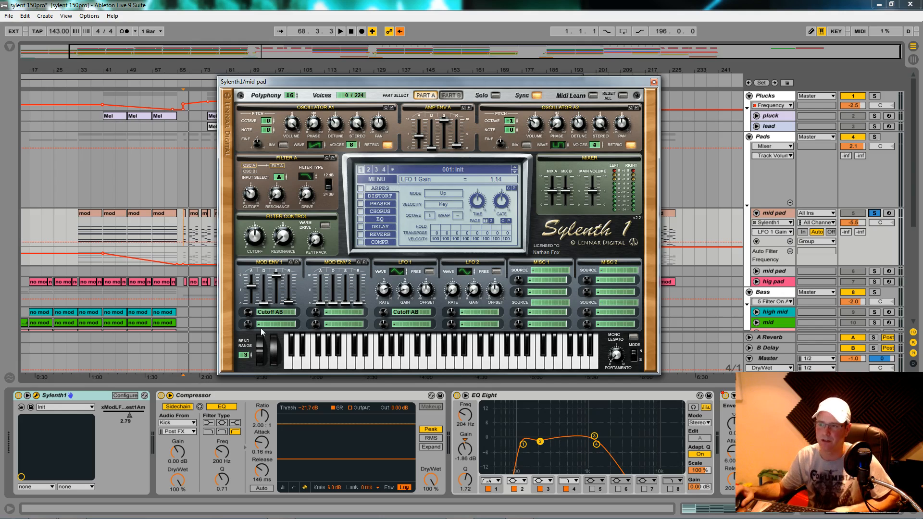
- Assign Mod Env 1's second destination to LFO1 Gain with an amount of 5.24 and audition the modulation
{"action": "left_click", "coordinate": [275, 324]}
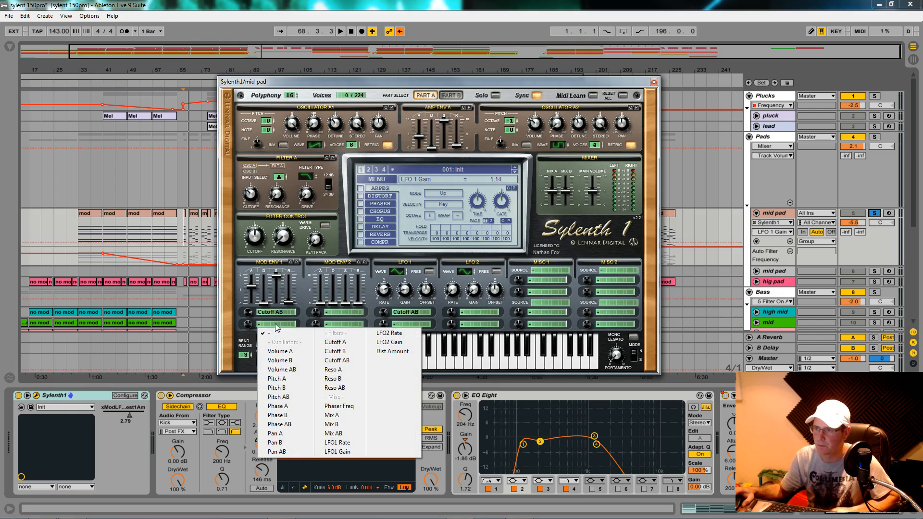
{"action": "left_click", "coordinate": [336, 452]}
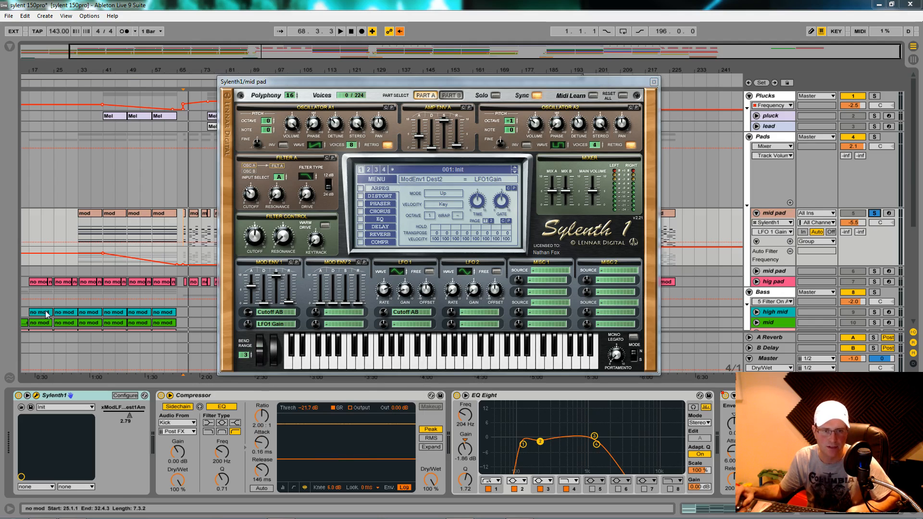
{"action": "left_click_drag", "start_coordinate": [250, 328], "coordinate": [250, 306]}
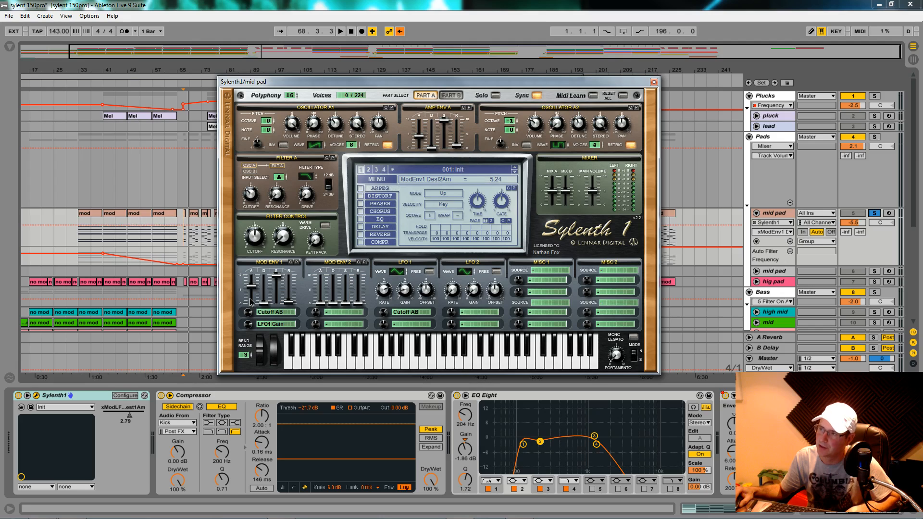
{"action": "left_click", "coordinate": [387, 316]}
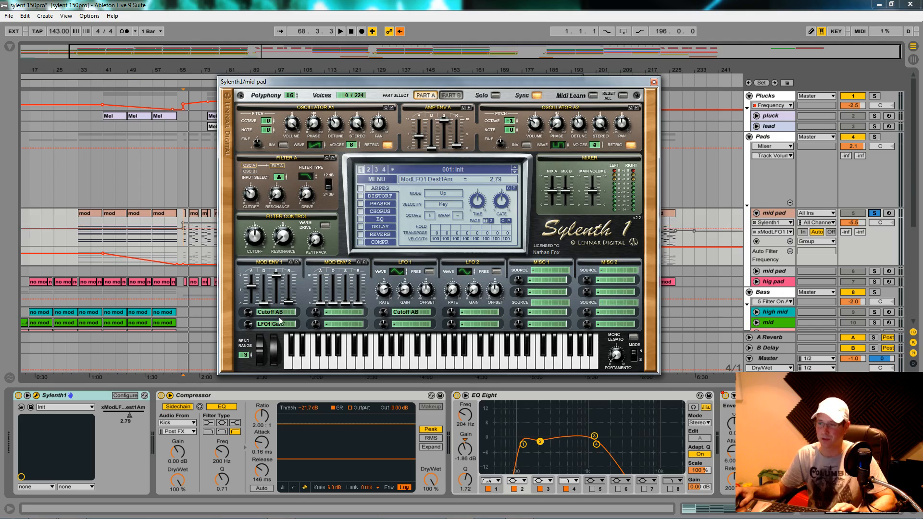
{"action": "key", "text": "space"}
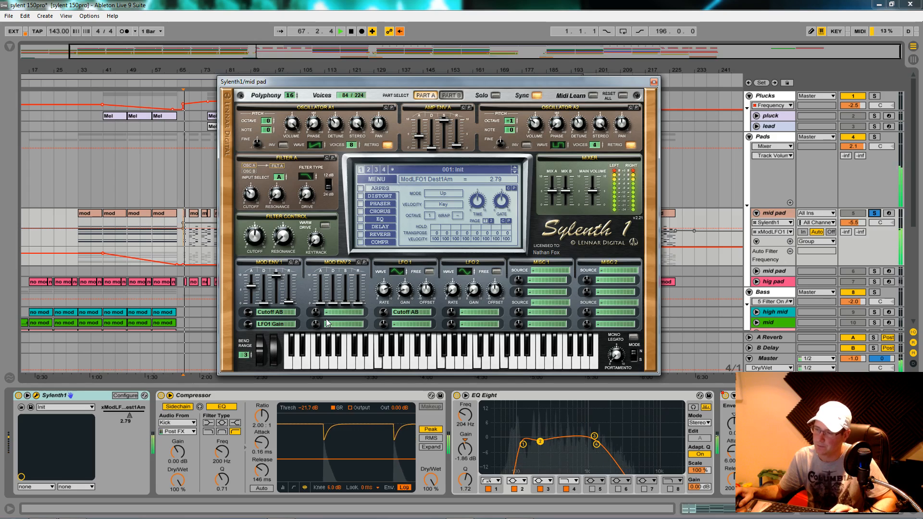
{"action": "key", "text": "space"}
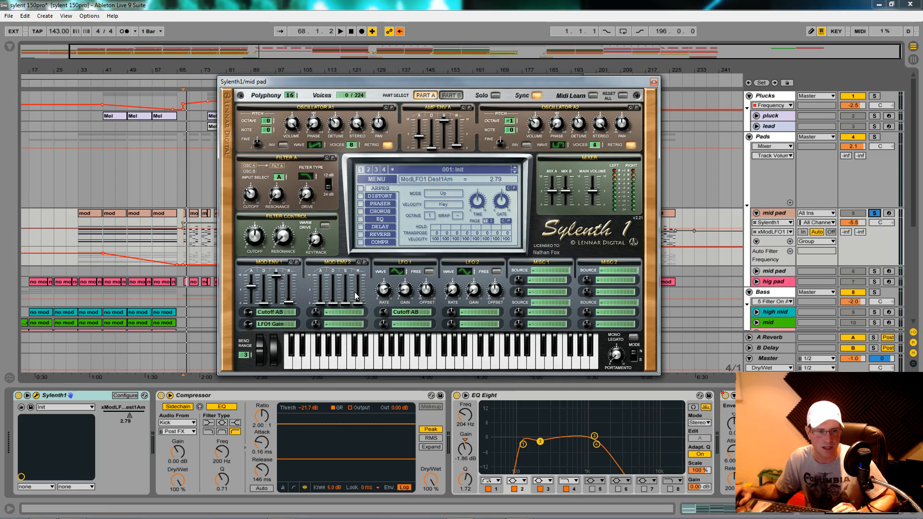
- Set Mod Env 2's attack to 5.92, sustain to 10.00 and release to 1.03
{"action": "left_click_drag", "start_coordinate": [321, 311], "coordinate": [322, 288]}
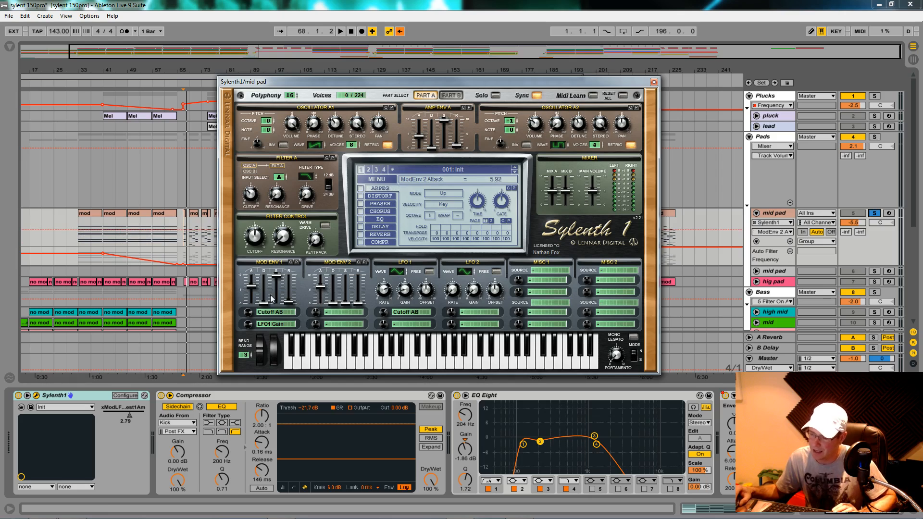
{"action": "left_click_drag", "start_coordinate": [344, 309], "coordinate": [346, 225]}
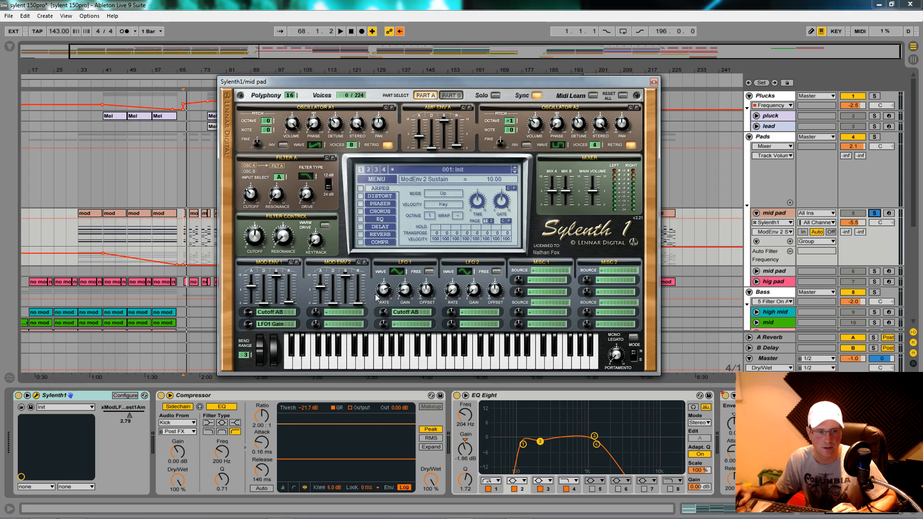
{"action": "left_click_drag", "start_coordinate": [360, 304], "coordinate": [359, 299]}
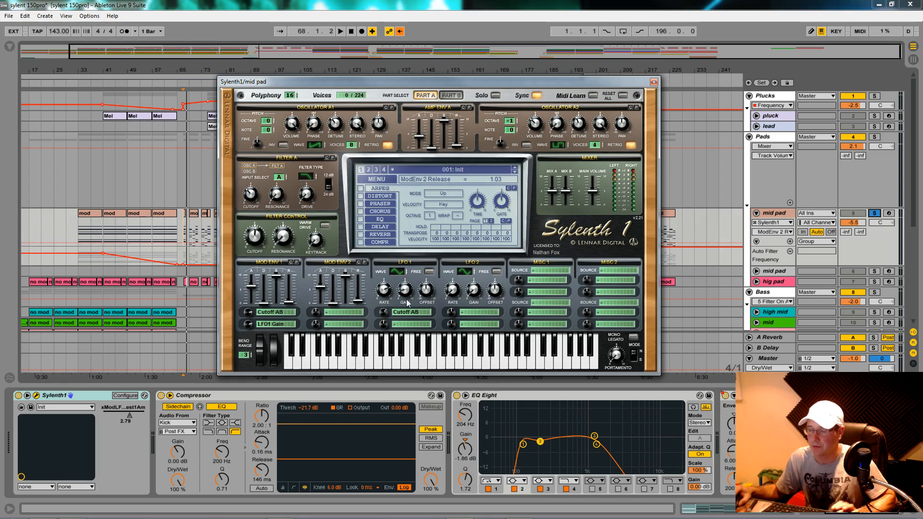
- Assign Mod Env 2's first destination to LFO1 Rate with an amount of -5.05 and play the pad
{"action": "left_click", "coordinate": [351, 311]}
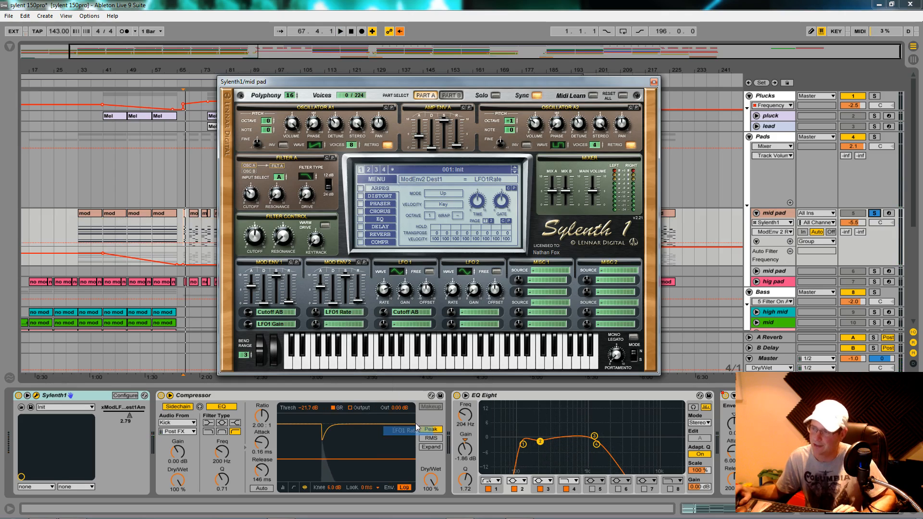
{"action": "left_click", "coordinate": [406, 430]}
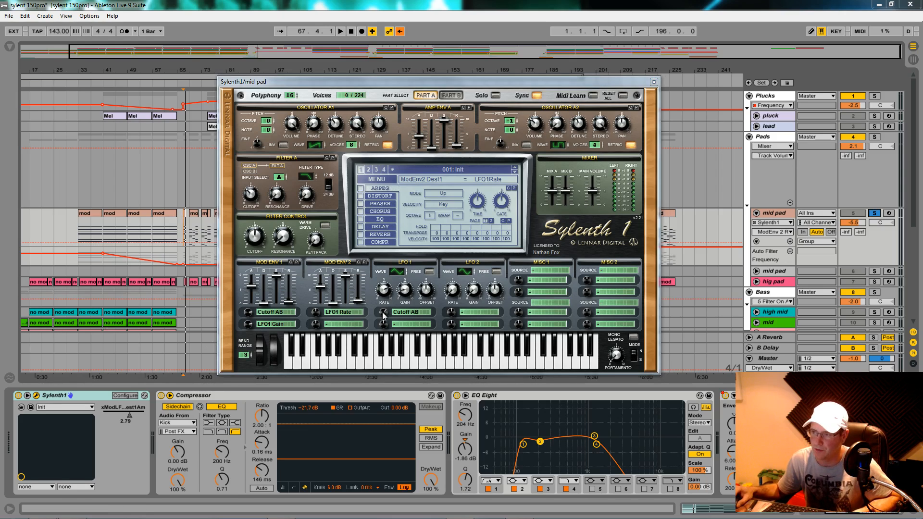
{"action": "left_click_drag", "start_coordinate": [315, 314], "coordinate": [317, 341]}
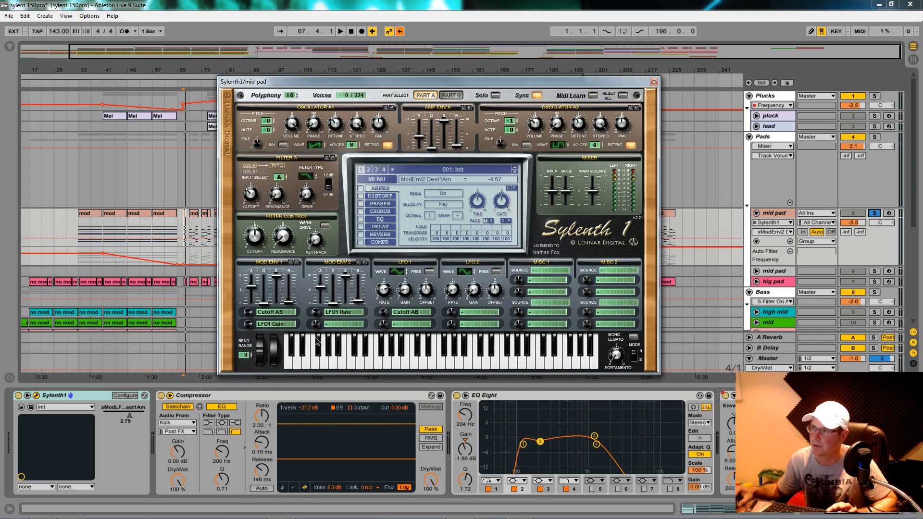
{"action": "key", "text": "space"}
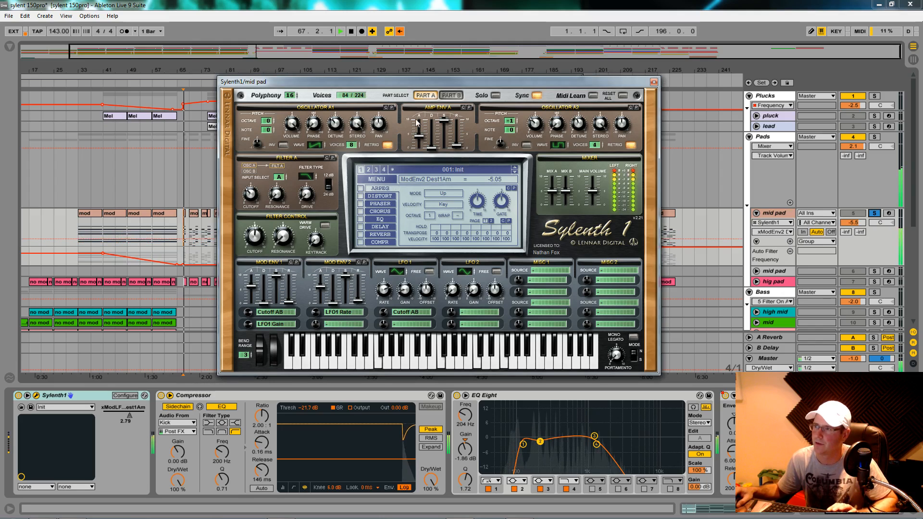
- Re-enable the automation and try an LFO 1 Cutoff AB amount of 3.74 while auditioning the pad
{"action": "left_click", "coordinate": [398, 33]}
{"action": "left_click", "coordinate": [399, 32]}
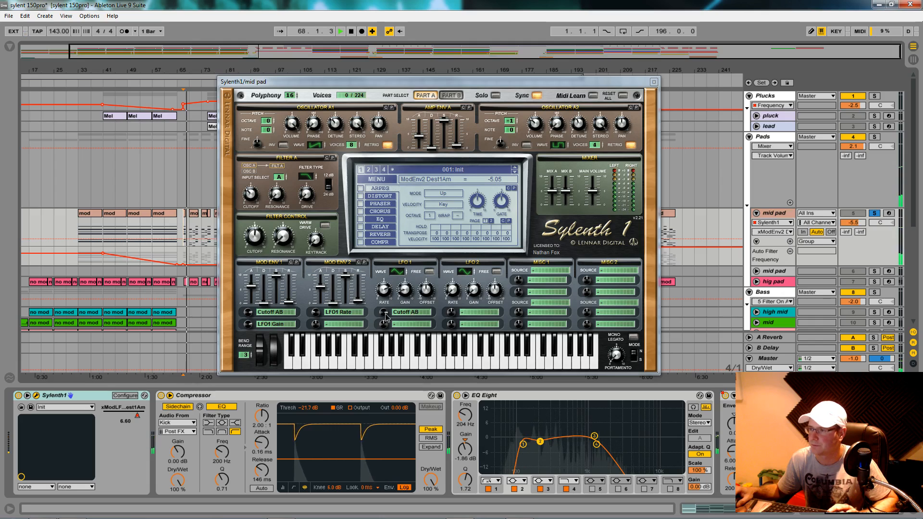
{"action": "mouse_move", "coordinate": [383, 312]}
{"action": "left_mouse_down"}
{"action": "mouse_move", "coordinate": [390, 325]}
{"action": "mouse_move", "coordinate": [385, 316]}
{"action": "left_mouse_up"}
{"action": "key", "text": "space"}
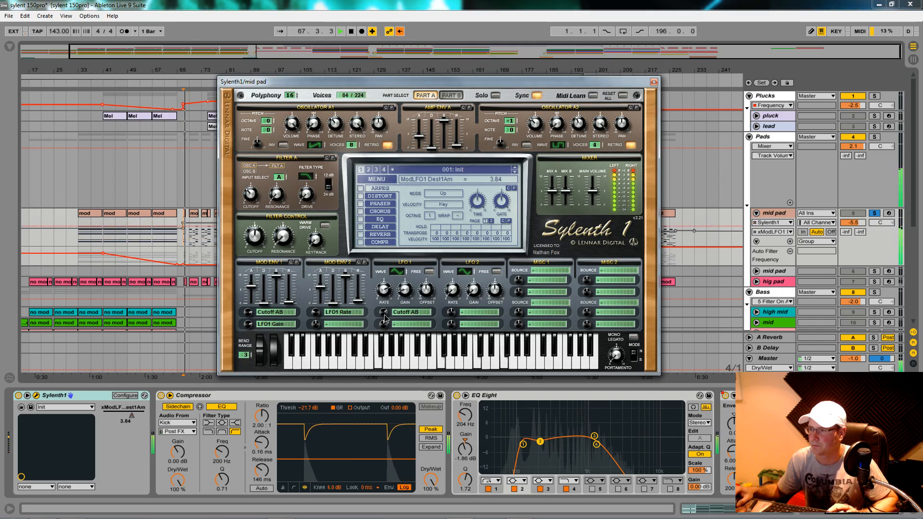
{"action": "key", "text": "space"}
{"action": "key", "text": "space"}
- Set LFO 1's gain to 1.29 and its rate to 1/64 during playback
{"action": "left_click", "coordinate": [404, 290]}
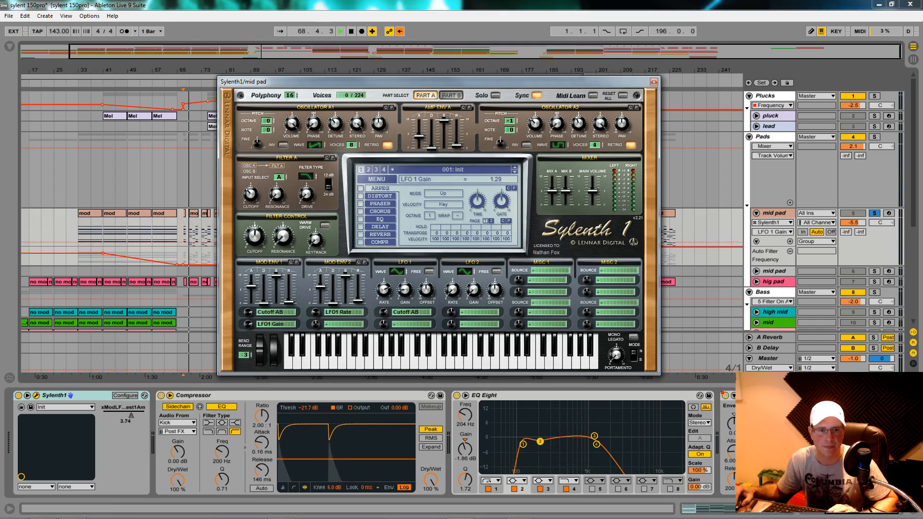
{"action": "left_click", "coordinate": [384, 291]}
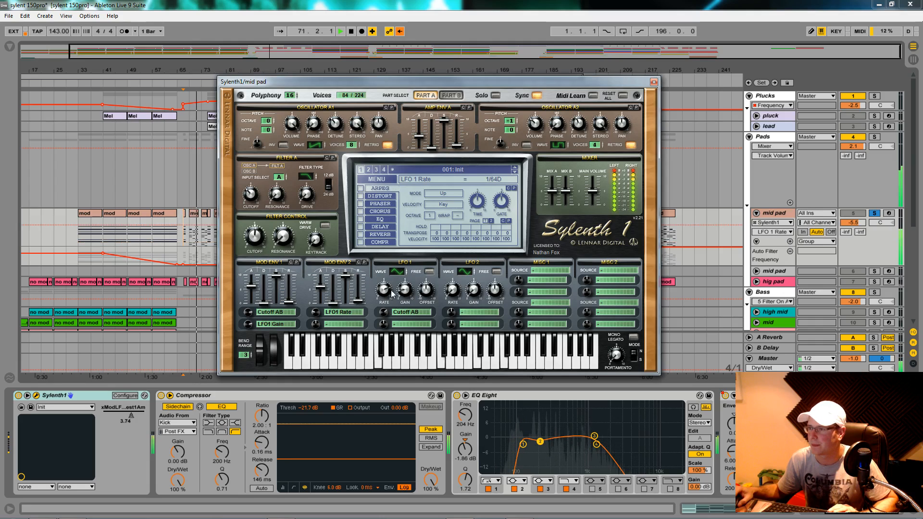
{"action": "left_click_drag", "start_coordinate": [386, 289], "coordinate": [393, 290]}
{"action": "key", "text": "space"}
{"action": "key", "text": "space"}
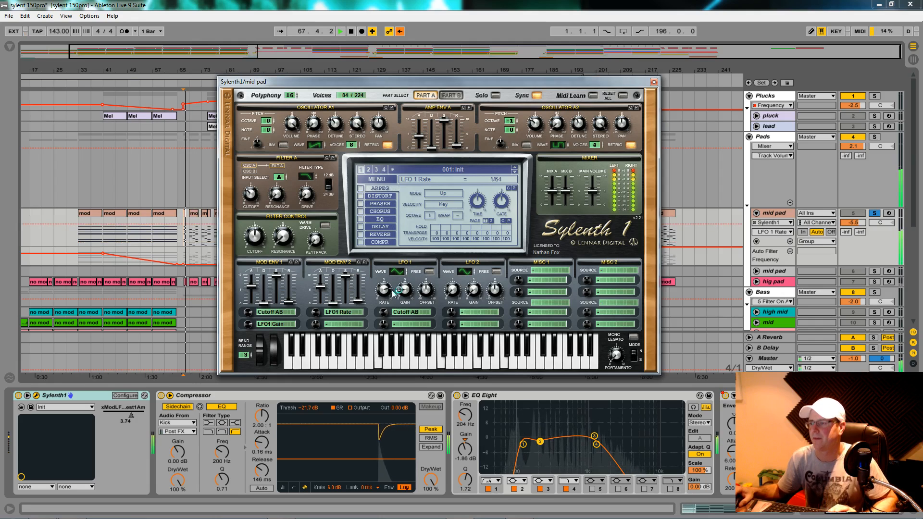
- Audition the pad section repeatedly with the cutoff modulation amount following its automation
{"action": "key", "text": "space"}
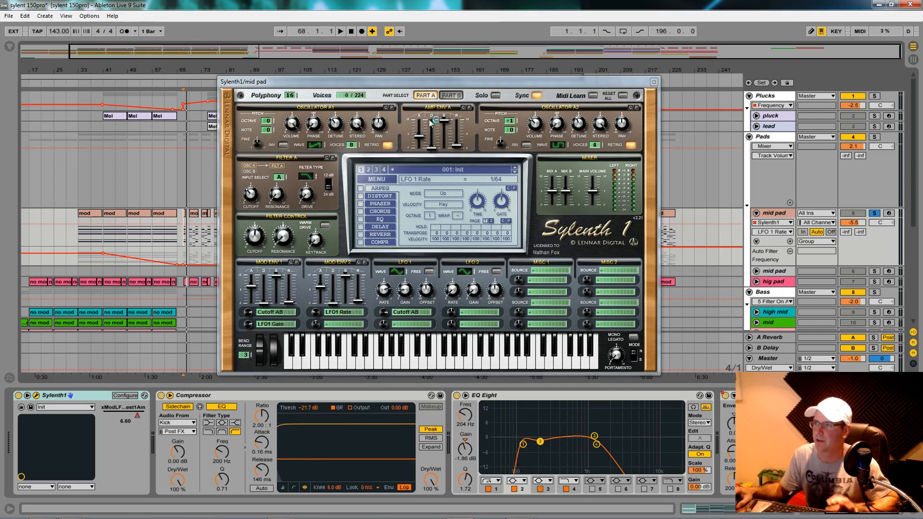
{"action": "key", "text": "space"}
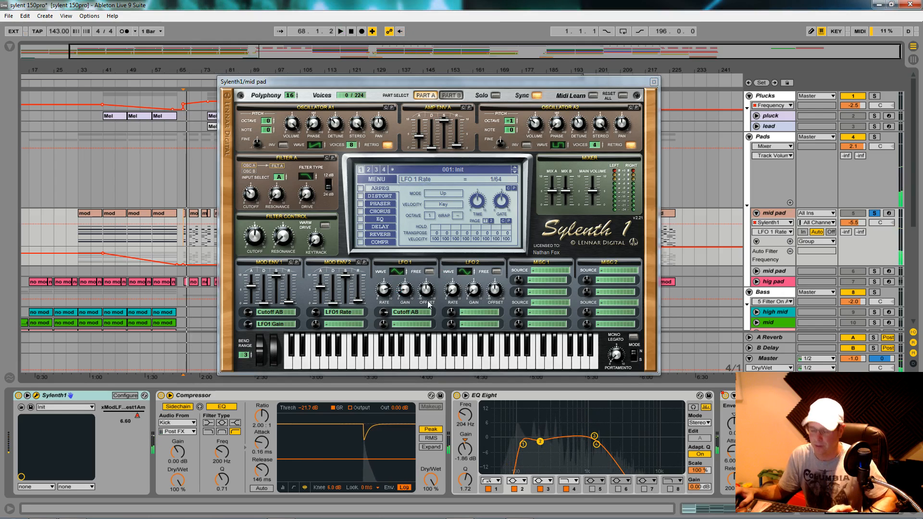
{"action": "key", "text": "space"}
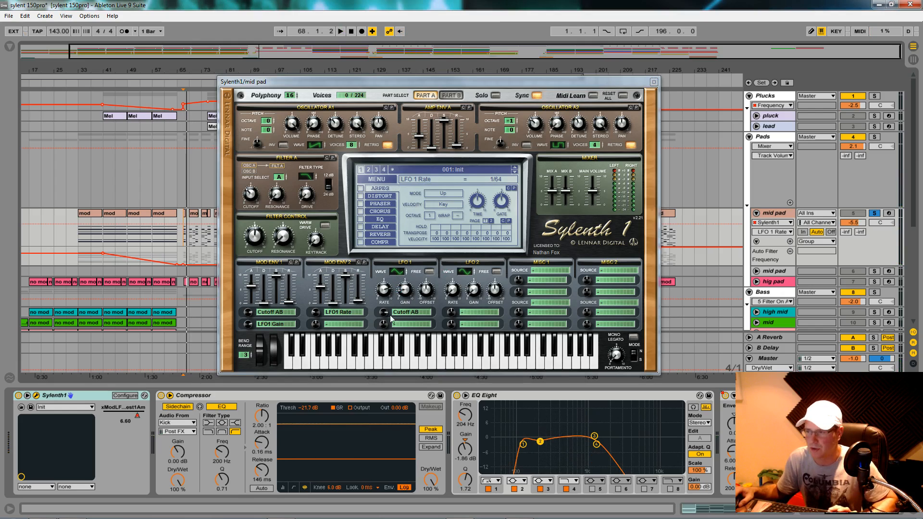
{"action": "key", "text": "space"}
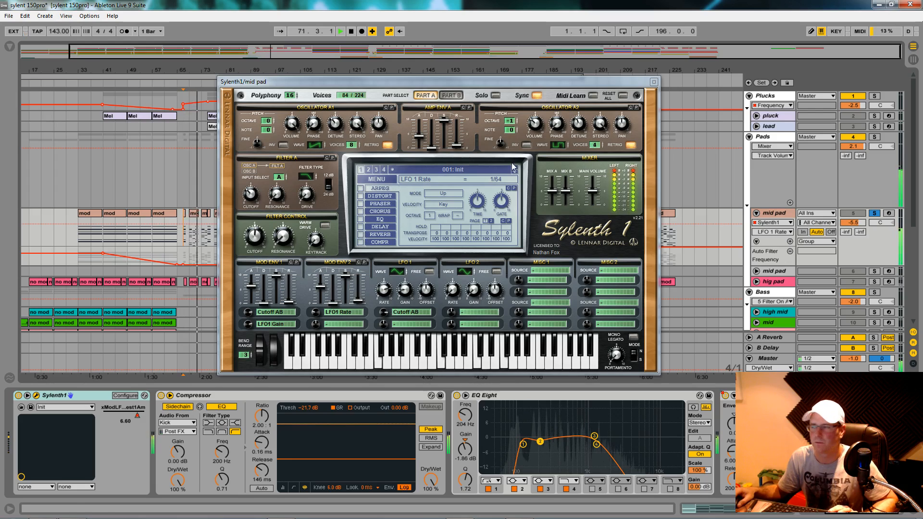
{"action": "key", "text": "space"}
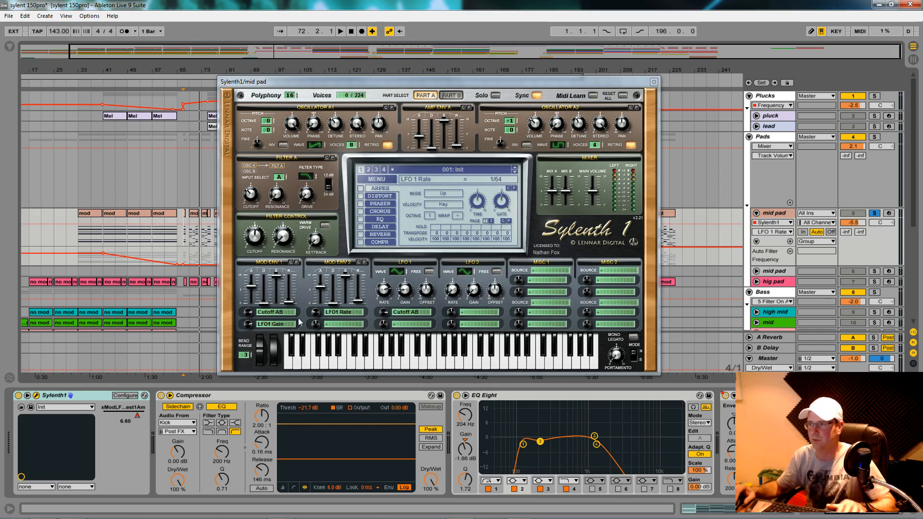
{"action": "key", "text": "space"}
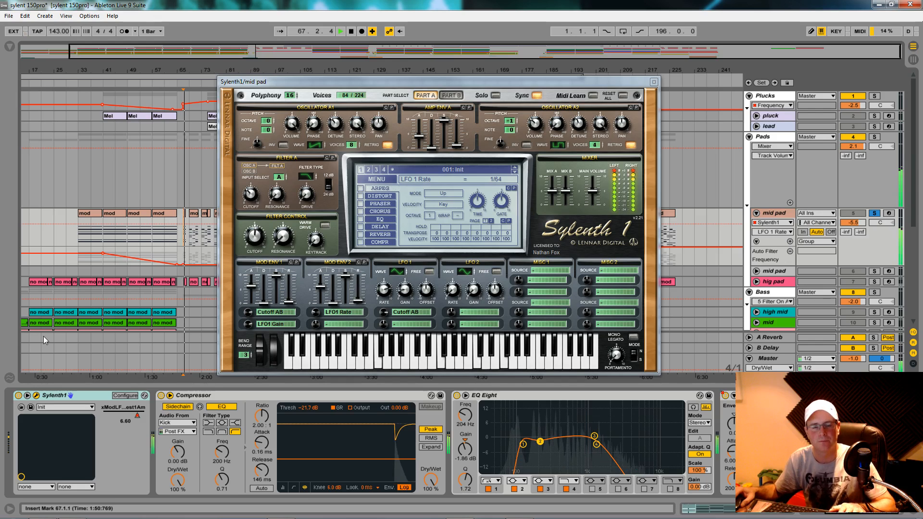
{"action": "key", "text": "space"}
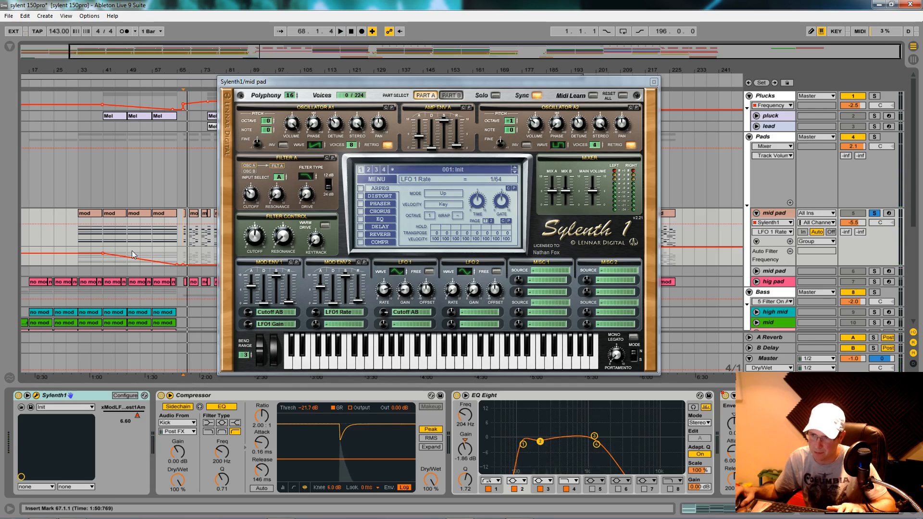
- Uncover the arrangement, show the mid pad's LFO 1 destination amount automation, play that section, and bring the synth window back
{"action": "left_click_drag", "start_coordinate": [419, 88], "coordinate": [428, 208]}
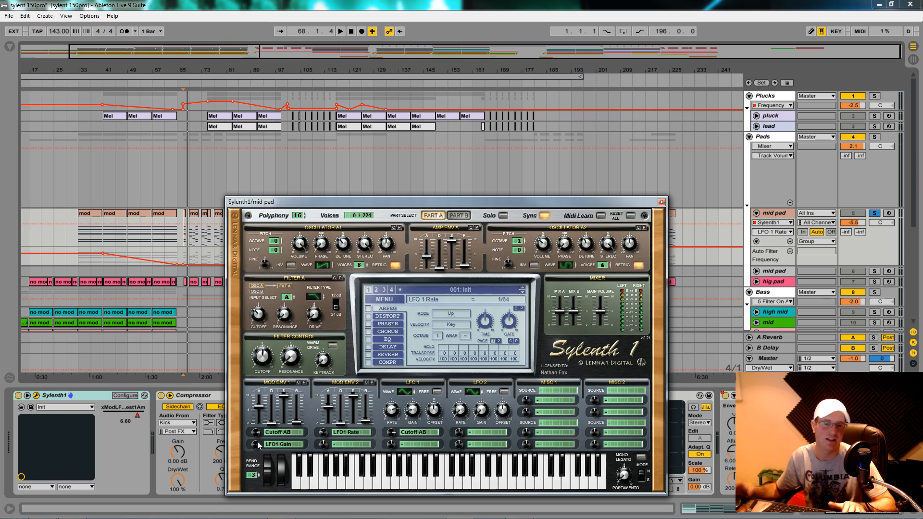
{"action": "left_click_drag", "start_coordinate": [458, 203], "coordinate": [408, 399]}
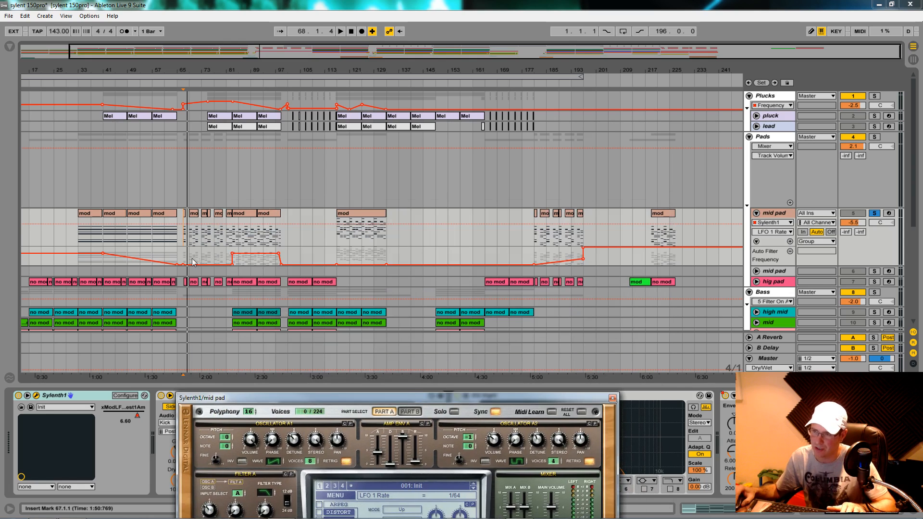
{"action": "left_click", "coordinate": [783, 235]}
{"action": "left_click", "coordinate": [812, 255]}
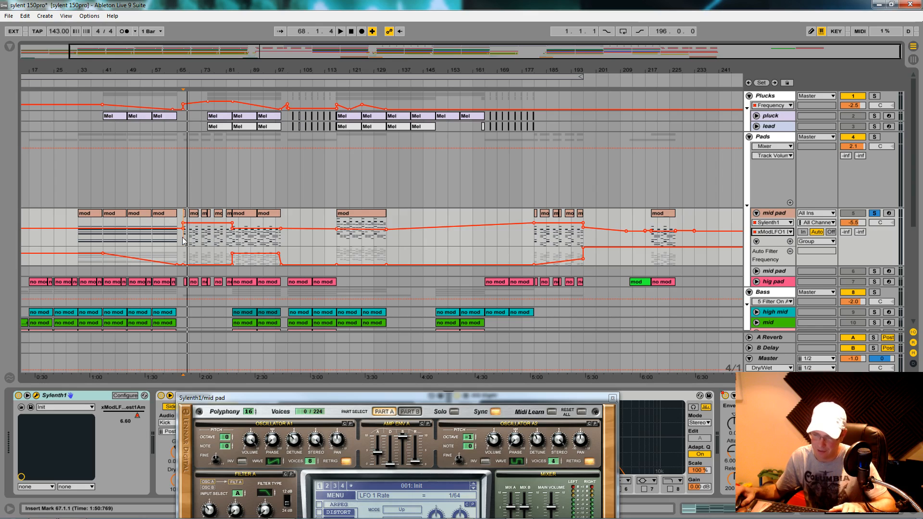
{"action": "key", "text": "space"}
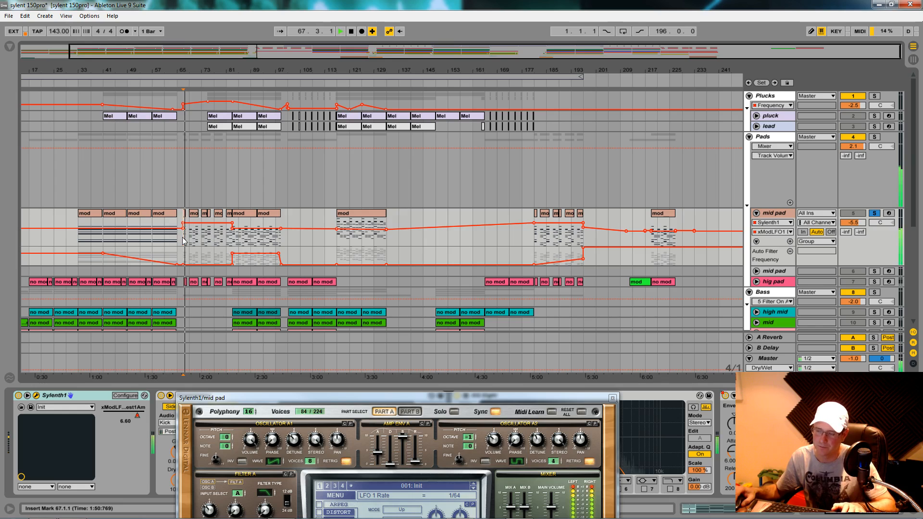
{"action": "key", "text": "space"}
{"action": "left_click_drag", "start_coordinate": [334, 401], "coordinate": [358, 105]}
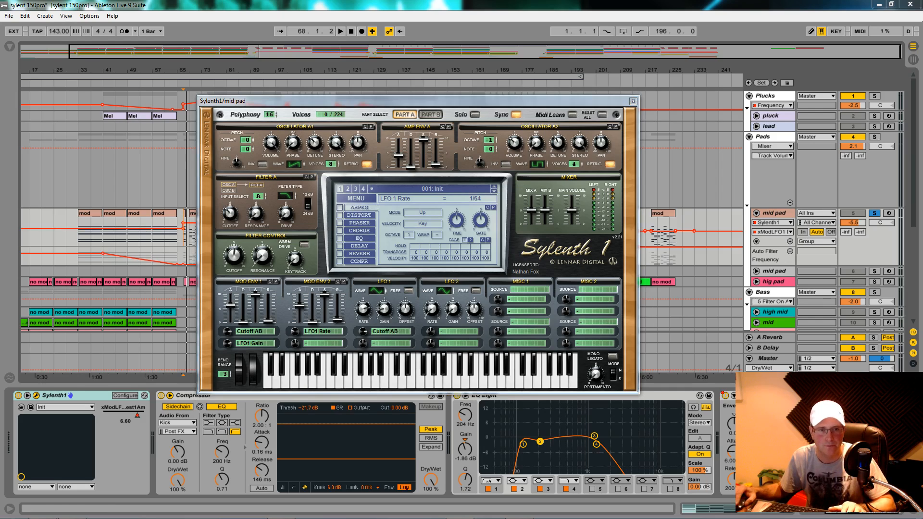
- Enable the chorus effect and set its rate to 1.26 Hz and feedback to 31.90 % while auditioning
{"action": "left_click", "coordinate": [340, 230]}
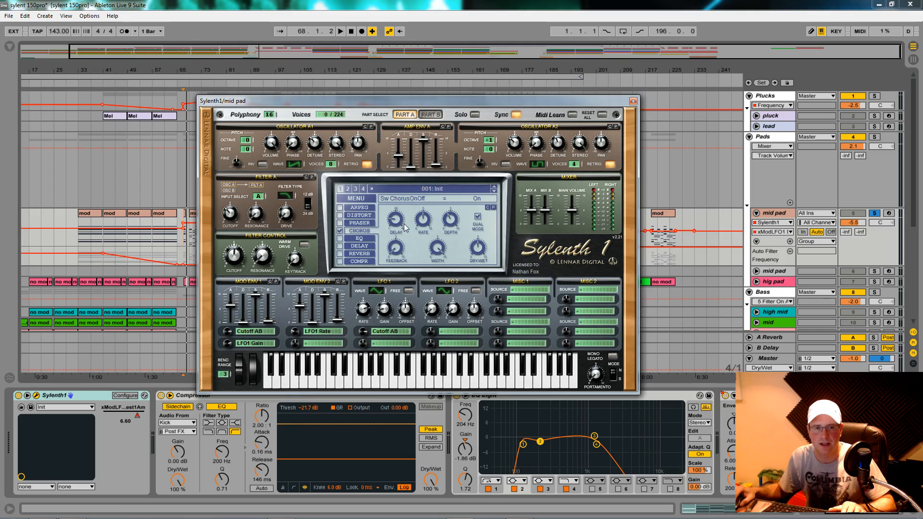
{"action": "left_click", "coordinate": [423, 213]}
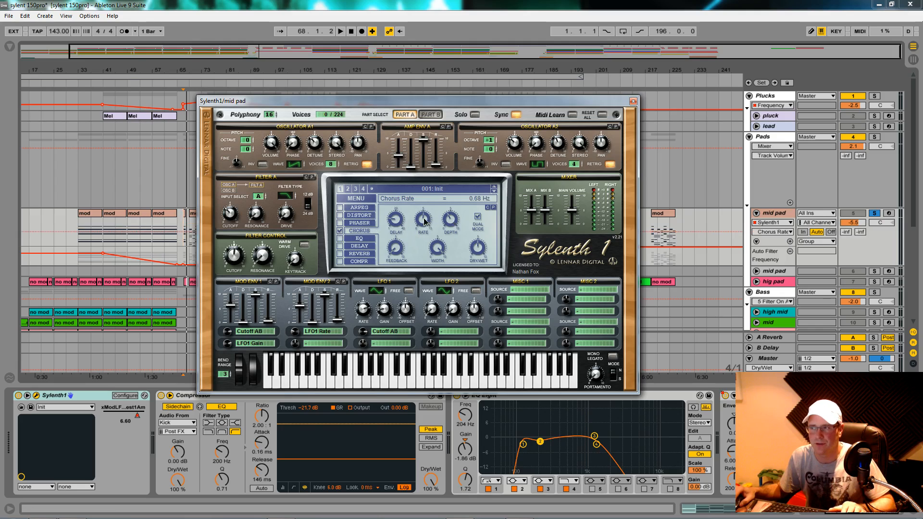
{"action": "left_click_drag", "start_coordinate": [424, 209], "coordinate": [423, 214]}
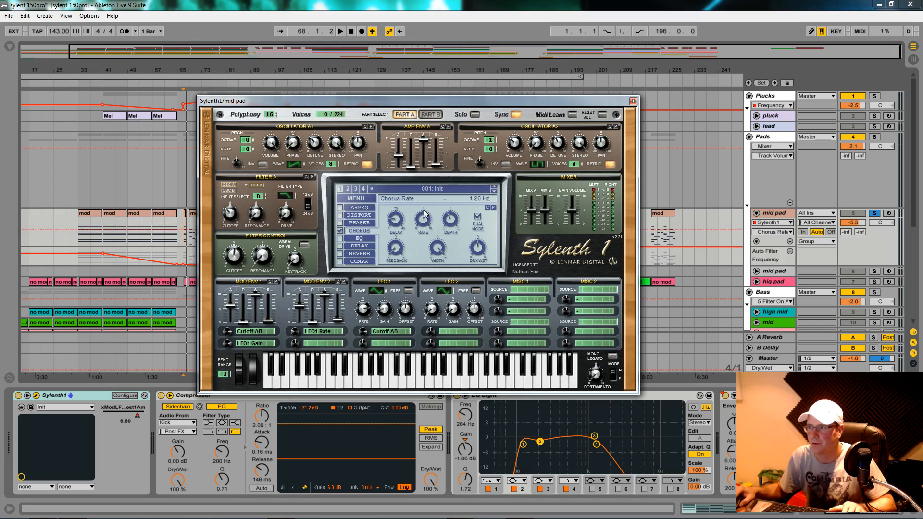
{"action": "key", "text": "space"}
{"action": "left_click_drag", "start_coordinate": [397, 249], "coordinate": [397, 223]}
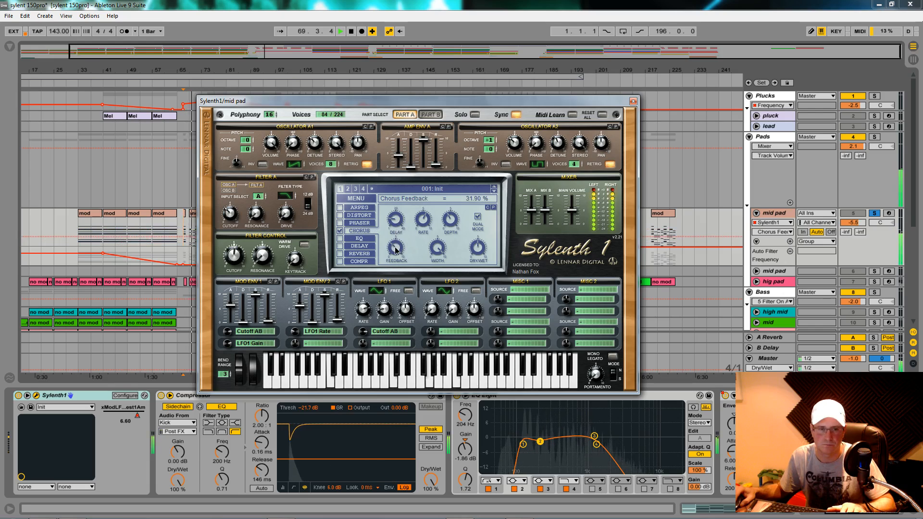
- Check the chorus dry/wet amount and compare the pad with the chorus switched off and on during playback
{"action": "left_click", "coordinate": [477, 251]}
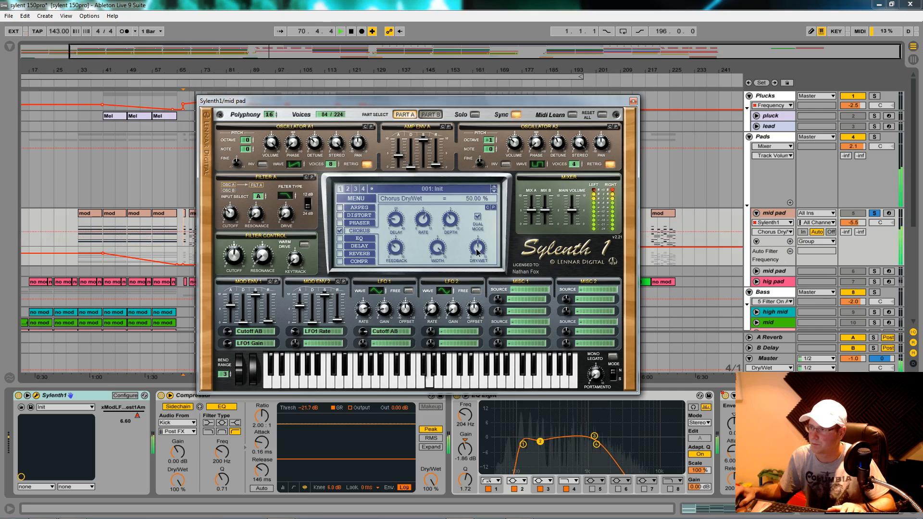
{"action": "key", "text": "space"}
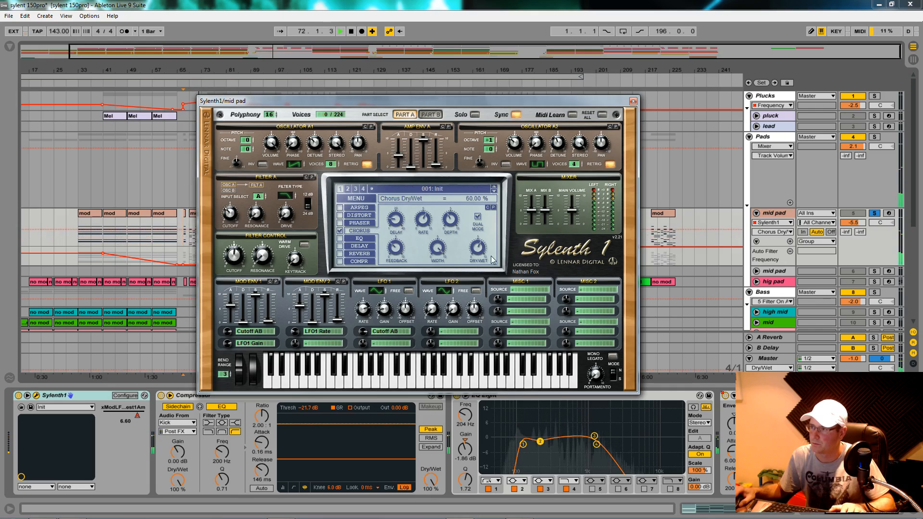
{"action": "left_click", "coordinate": [340, 231]}
{"action": "key", "text": "space"}
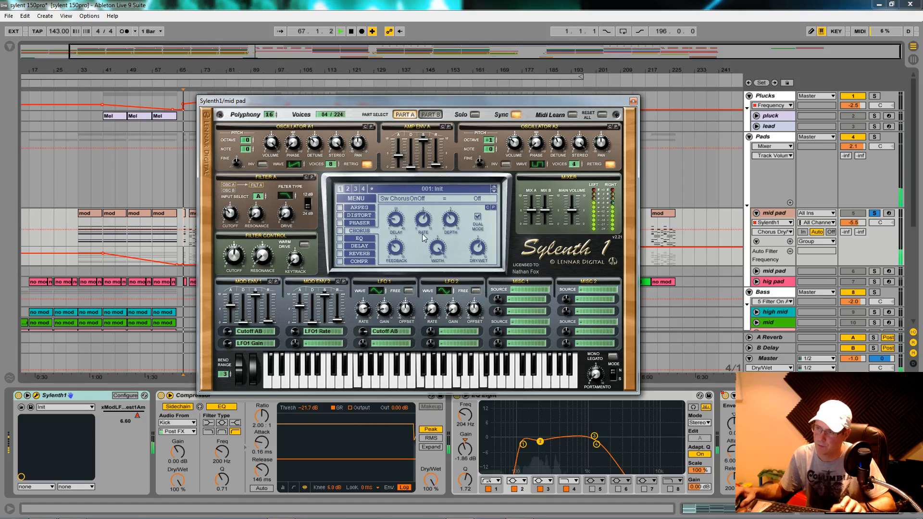
{"action": "left_click", "coordinate": [339, 231]}
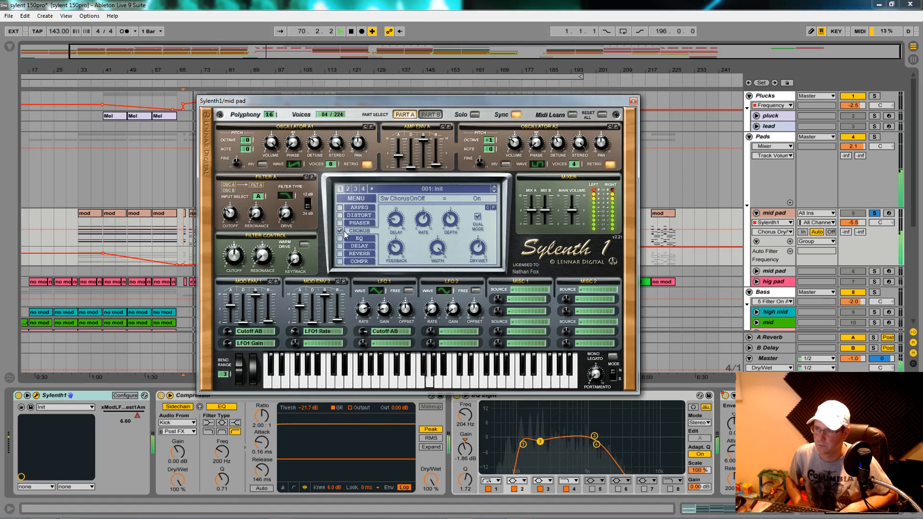
{"action": "key", "text": "space"}
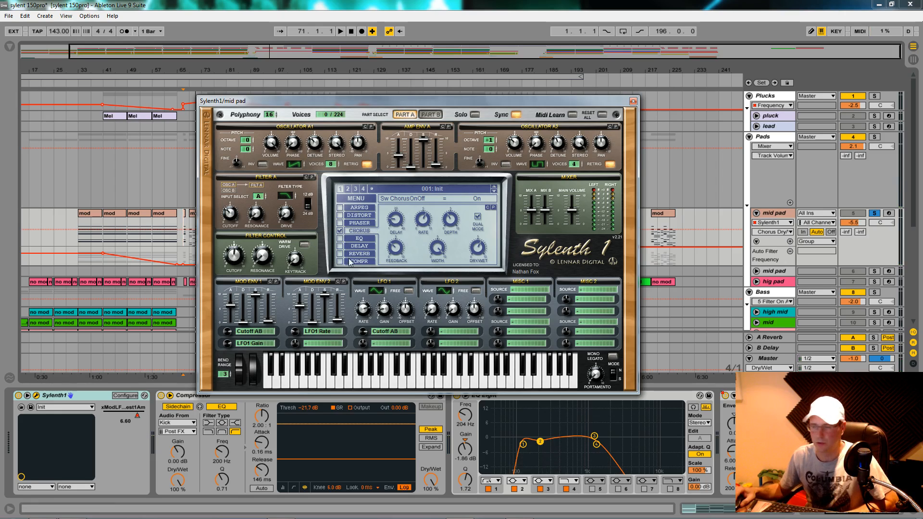
- Enable the delay effect with a 1/4 left time, 86.19 % spread and 100 % width, and audition it
{"action": "left_click", "coordinate": [340, 245]}
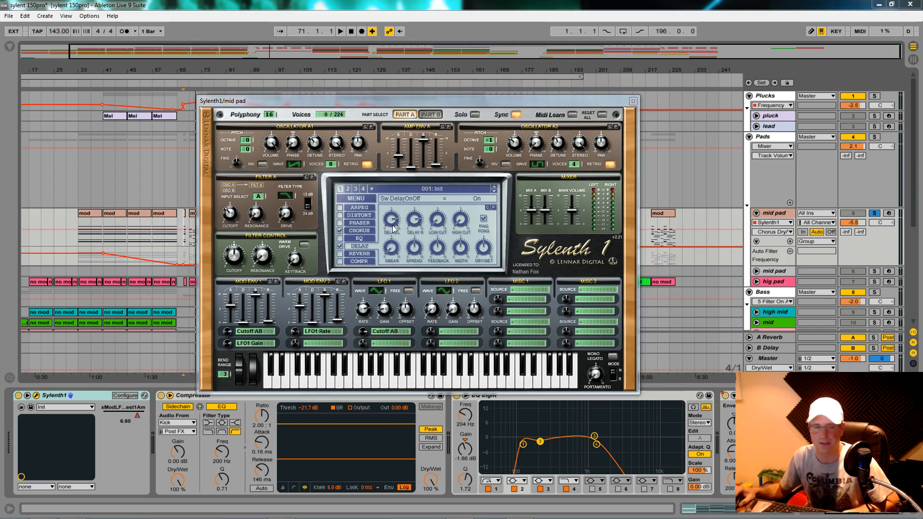
{"action": "left_click", "coordinate": [416, 222]}
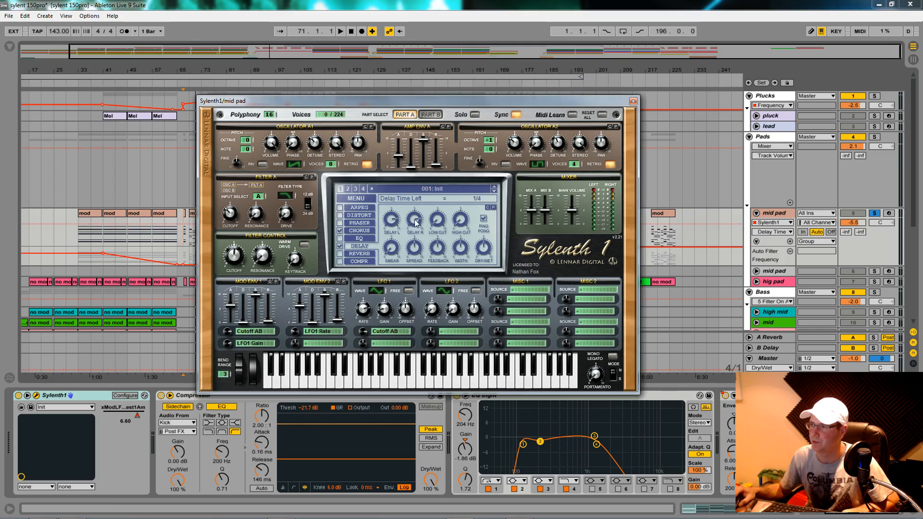
{"action": "left_click_drag", "start_coordinate": [416, 222], "coordinate": [418, 241]}
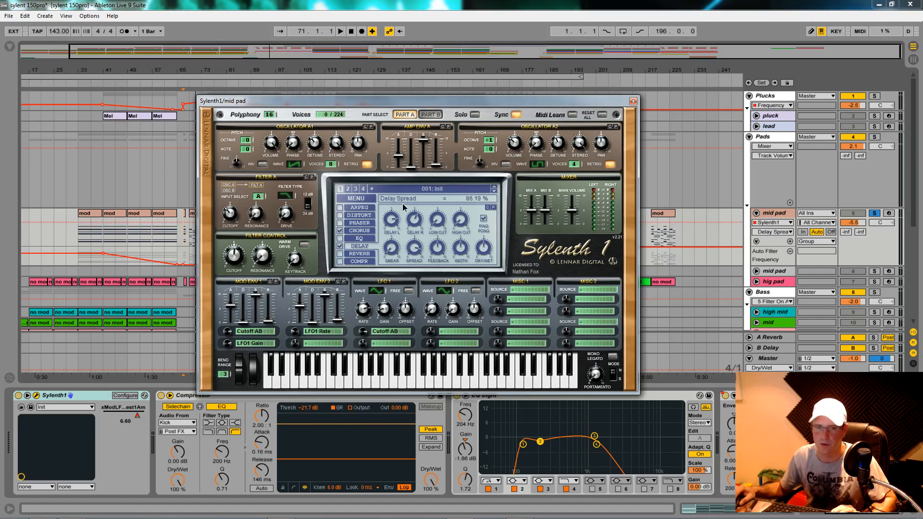
{"action": "left_click", "coordinate": [442, 238]}
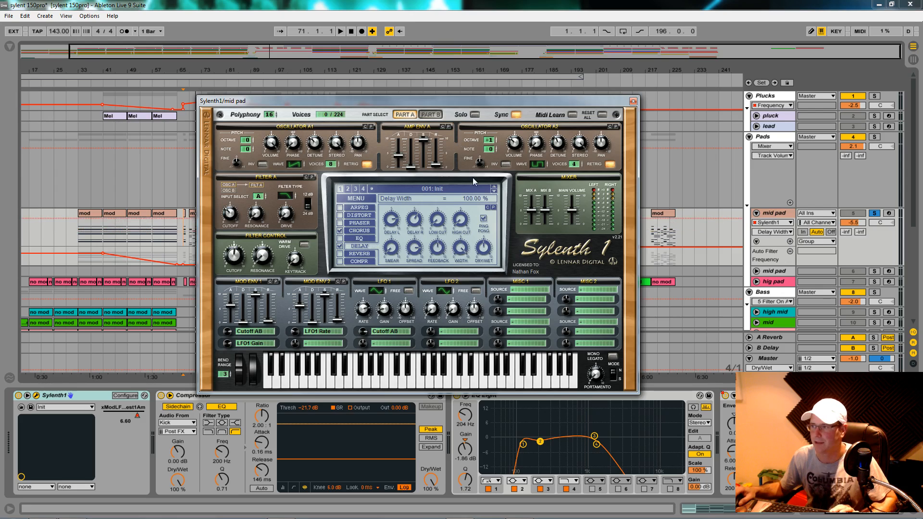
{"action": "key", "text": "space"}
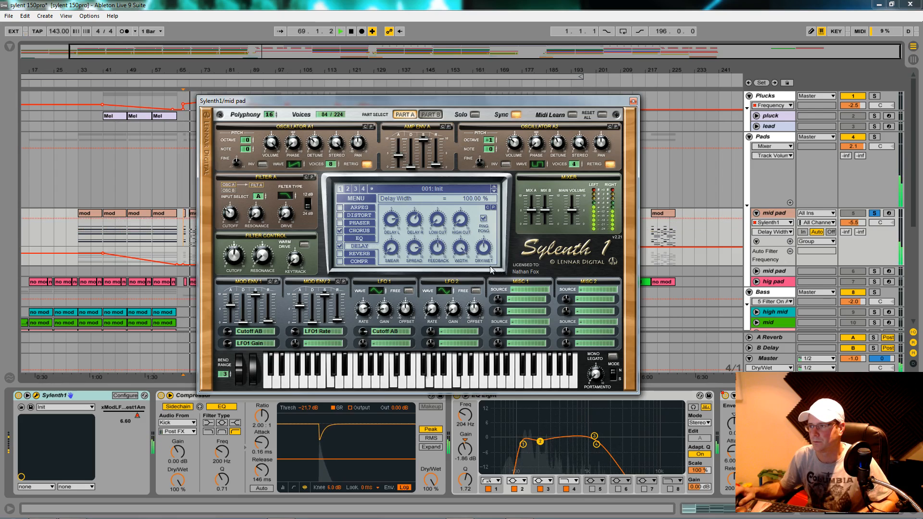
{"action": "left_click", "coordinate": [775, 234]}
{"action": "left_click", "coordinate": [780, 233]}
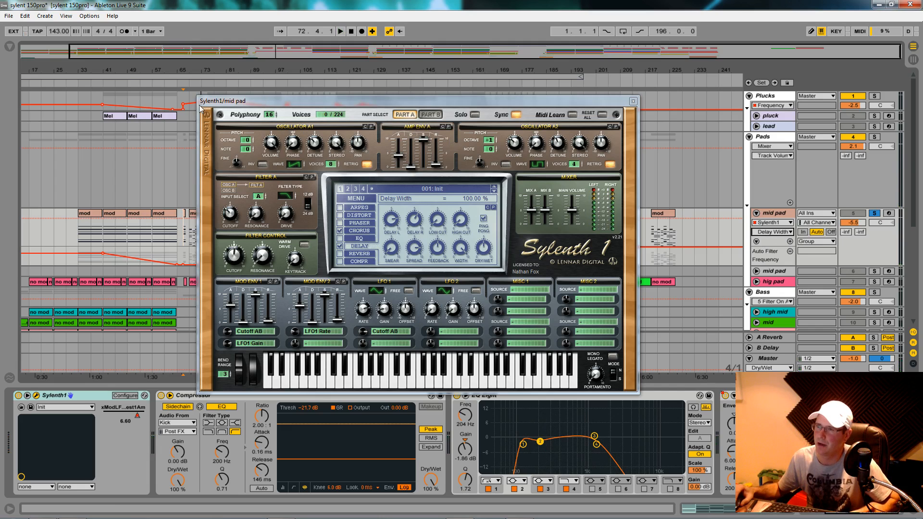
- Move the synth window aside, zoom the arrangement to the section from bar 67, and play it
{"action": "left_click_drag", "start_coordinate": [221, 105], "coordinate": [383, 158]}
{"action": "key", "text": "z"}
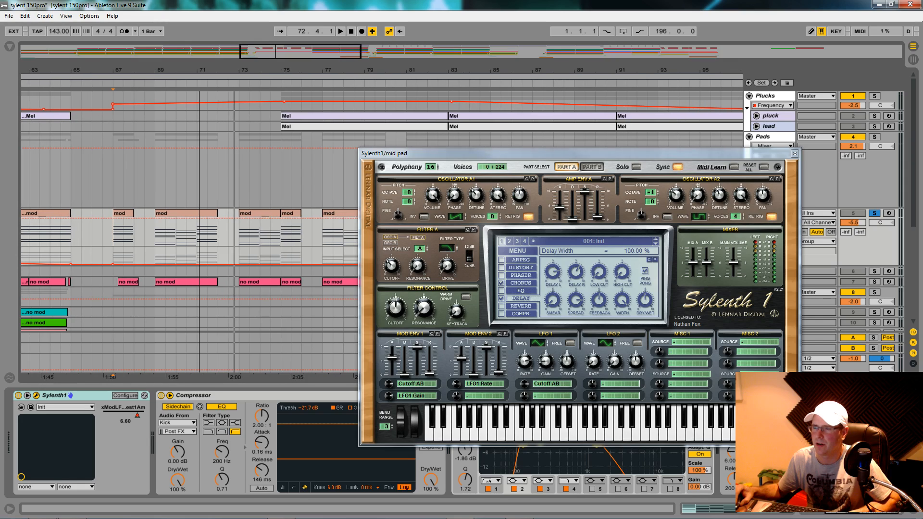
{"action": "left_click_drag", "start_coordinate": [199, 70], "coordinate": [199, 64]}
{"action": "key", "text": "space"}
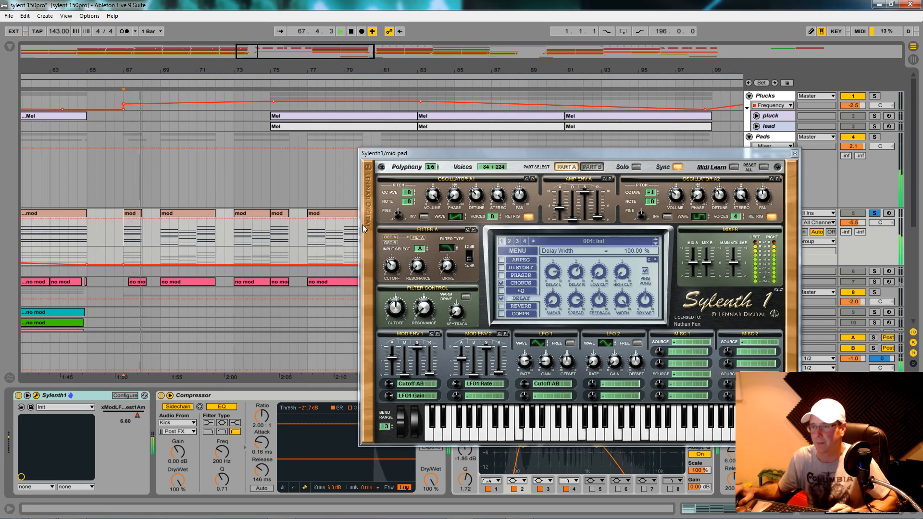
{"action": "key", "text": "space"}
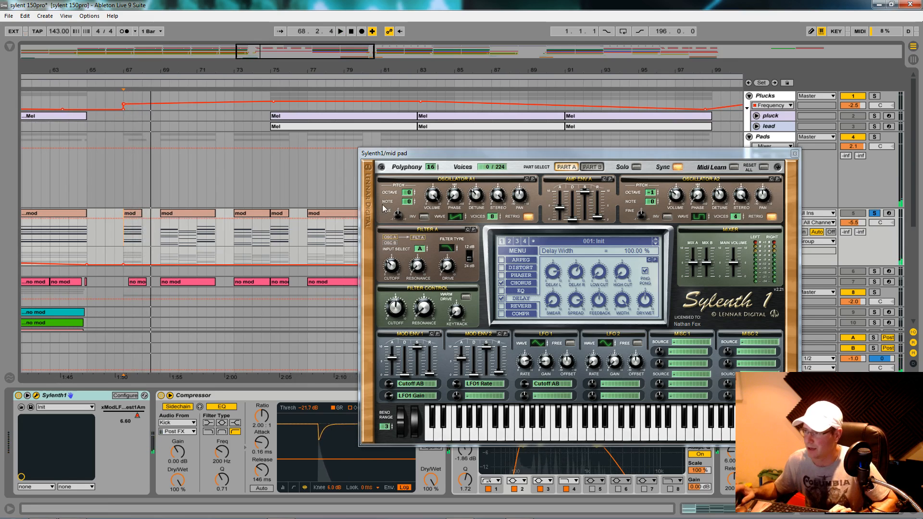
{"action": "left_click_drag", "start_coordinate": [602, 155], "coordinate": [585, 137]}
{"action": "key", "text": "space"}
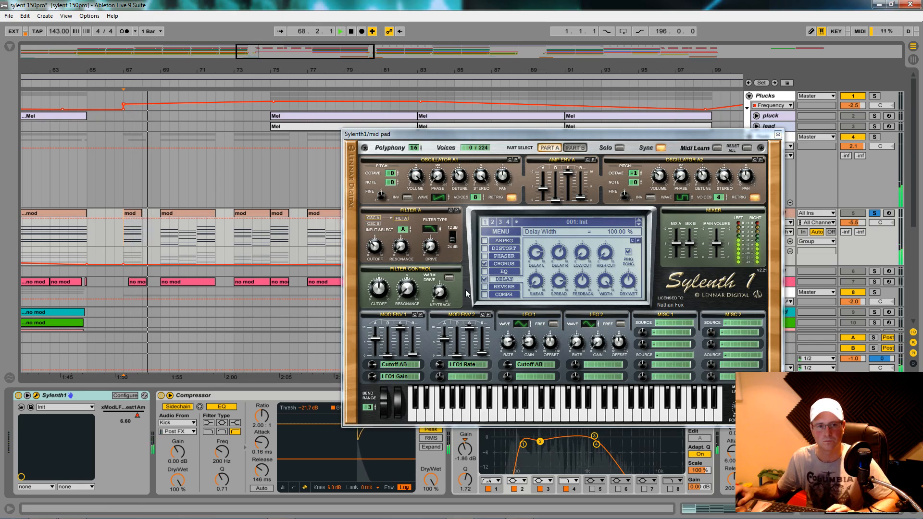
{"action": "key", "text": "space"}
- Enable the reverb effect and audition the pad with it
{"action": "left_click", "coordinate": [504, 287]}
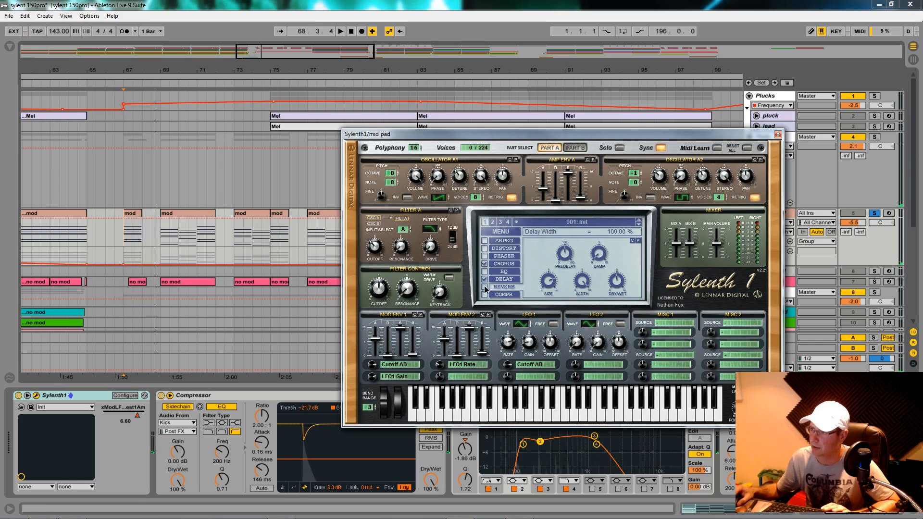
{"action": "left_click", "coordinate": [484, 287]}
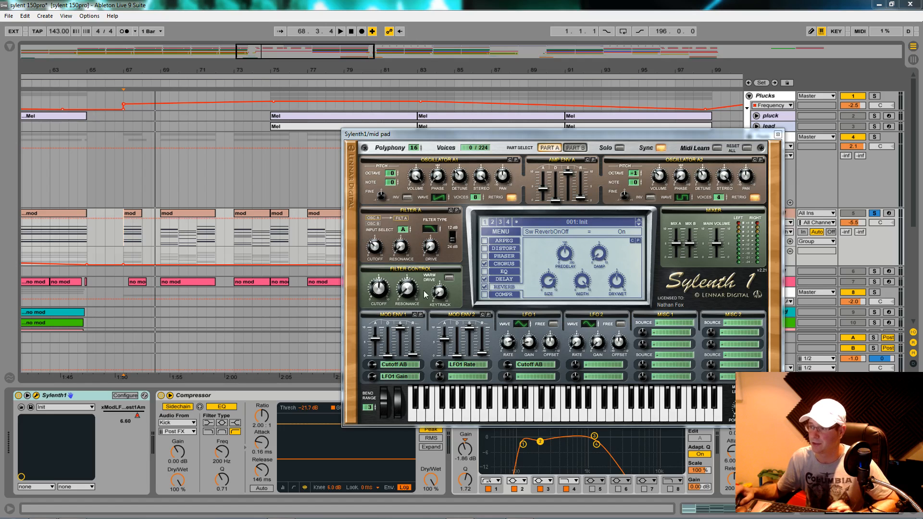
{"action": "key", "text": "space"}
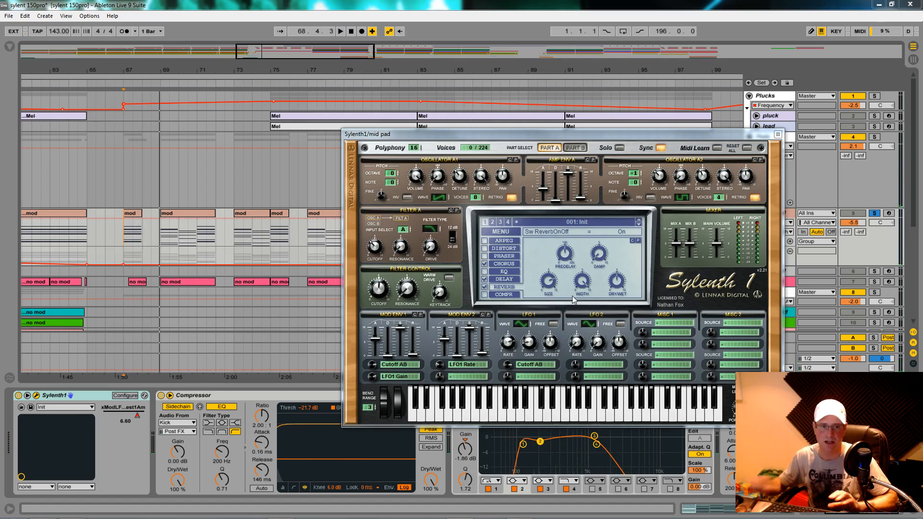
- Enable the synth's compressor with a 4.03:1 ratio and -12 dB threshold, audition it, and reposition the synth window
{"action": "left_click", "coordinate": [507, 295]}
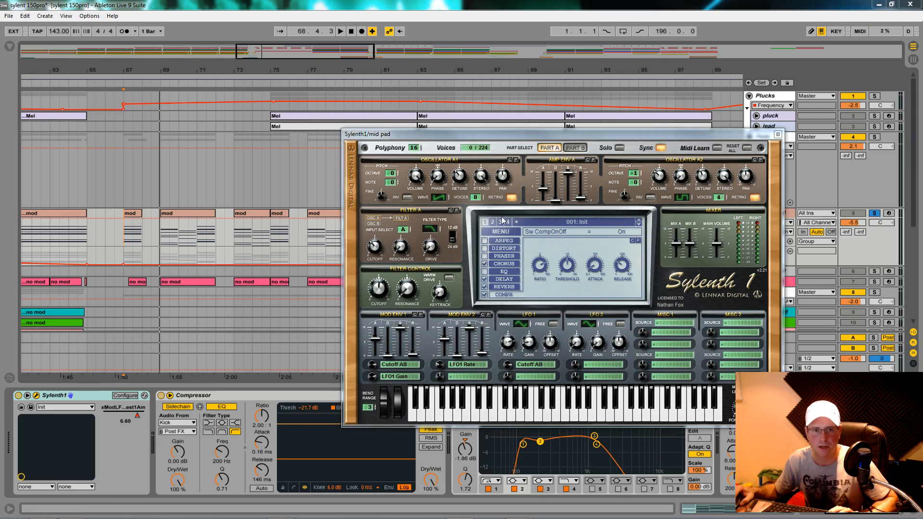
{"action": "mouse_move", "coordinate": [540, 265]}
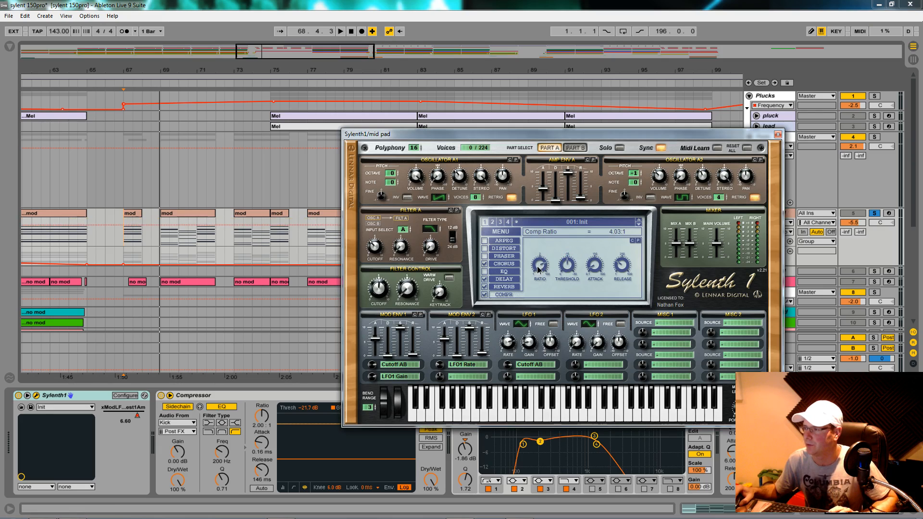
{"action": "mouse_move", "coordinate": [569, 267]}
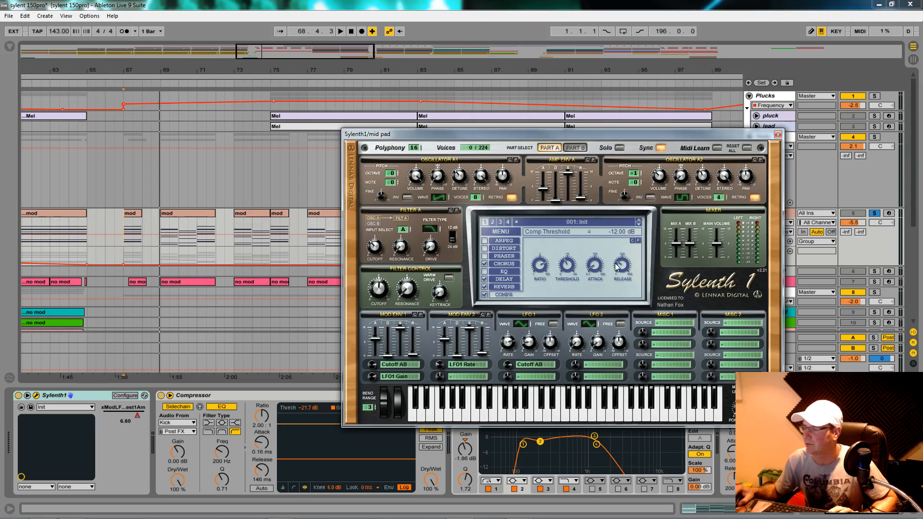
{"action": "key", "text": "space"}
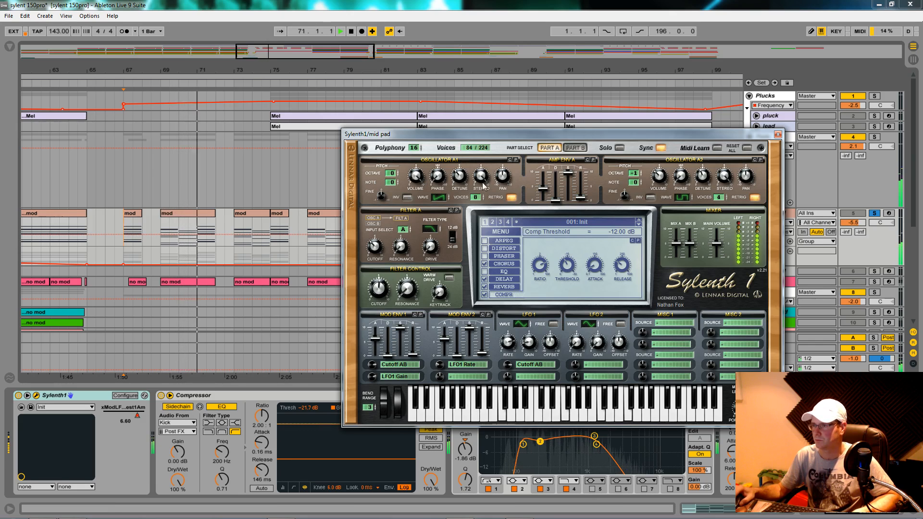
{"action": "left_click_drag", "start_coordinate": [522, 134], "coordinate": [420, 78]}
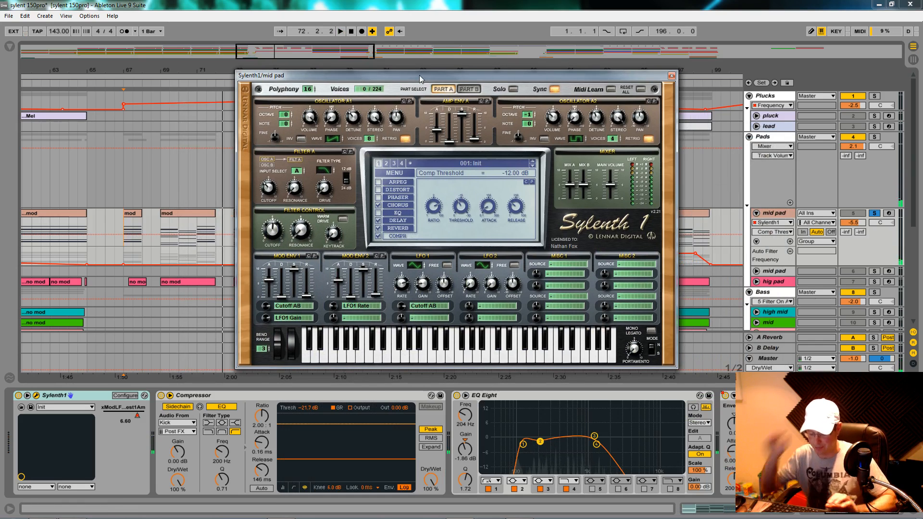
{"action": "key", "text": "space"}
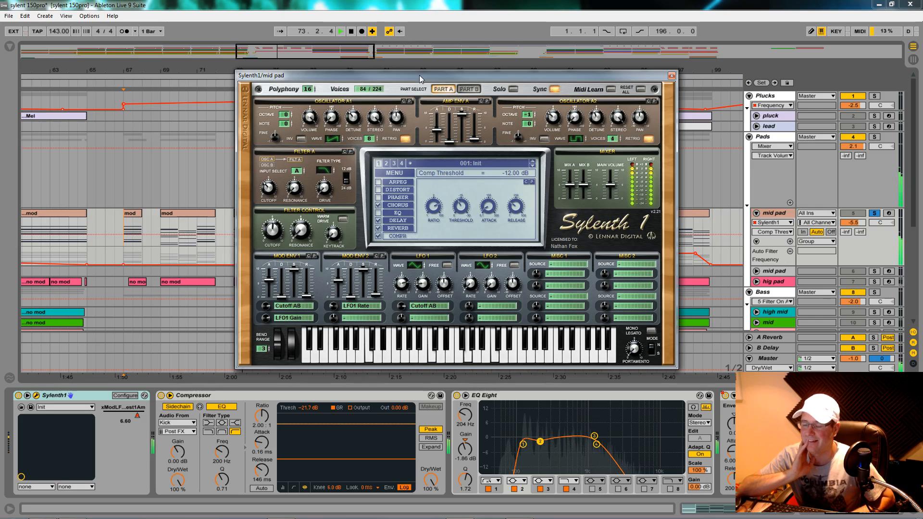
{"action": "key", "text": "space"}
- Audition the pad with LFO 1's wave switched through HPulse, QPulse, Ramp and TriSaw
{"action": "left_click", "coordinate": [416, 266]}
{"action": "key", "text": "space"}
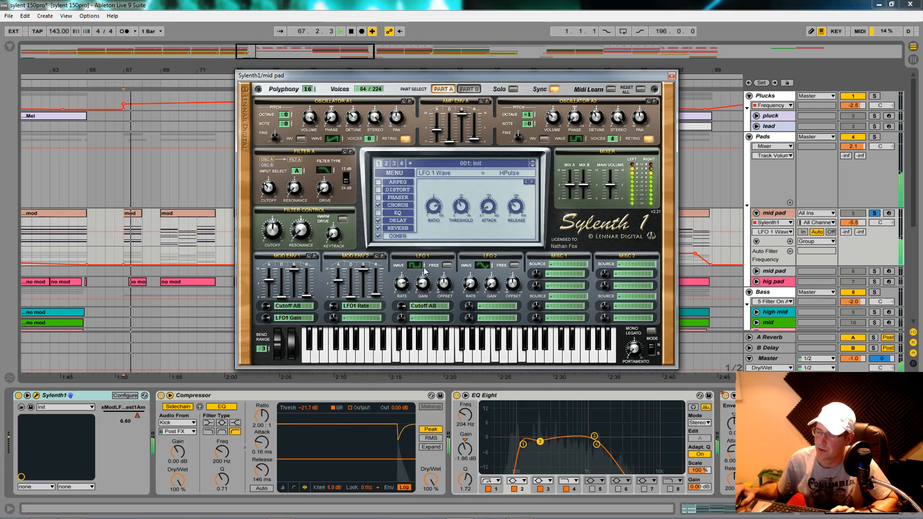
{"action": "left_click", "coordinate": [423, 270]}
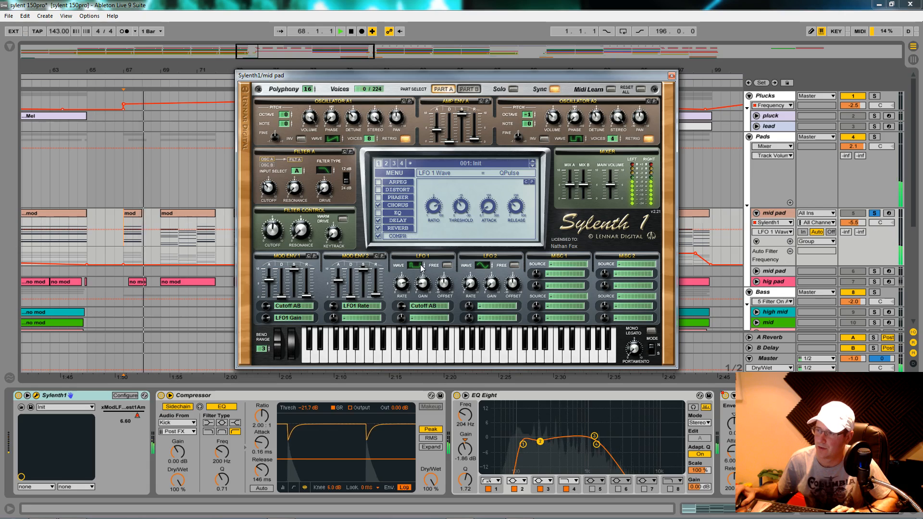
{"action": "key", "text": "space"}
{"action": "key", "text": "space"}
{"action": "left_click", "coordinate": [423, 270]}
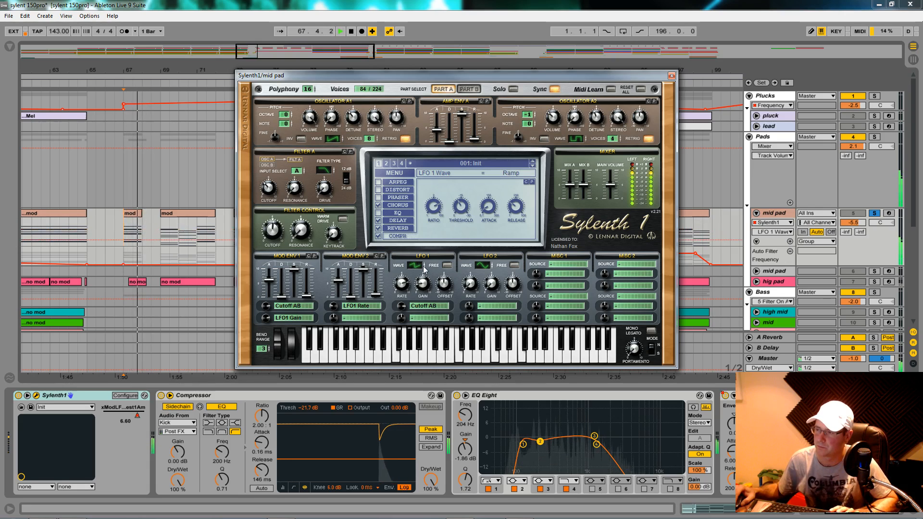
{"action": "key", "text": "space"}
{"action": "left_click", "coordinate": [422, 268]}
{"action": "key", "text": "space"}
{"action": "left_click", "coordinate": [422, 268]}
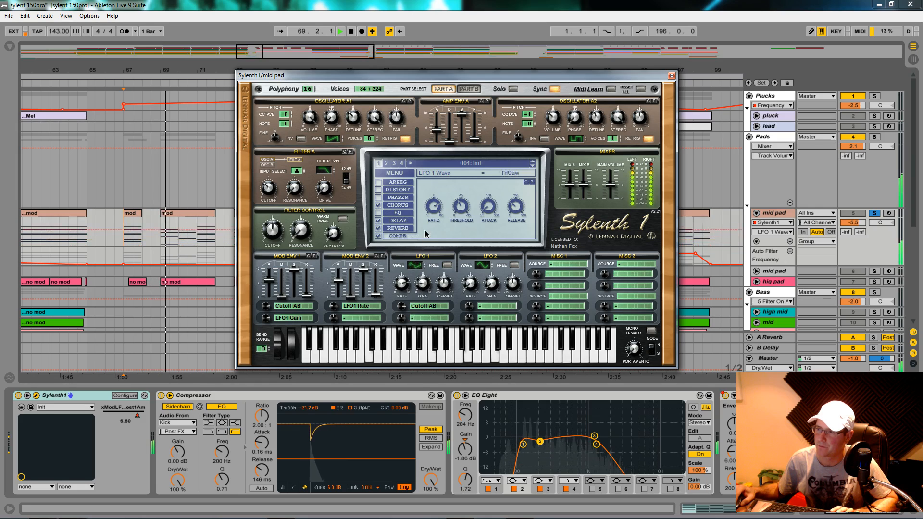
- Try the Lorenz and Random waves on LFO 1 during playback and set the wave to Triangle
{"action": "left_click", "coordinate": [422, 267]}
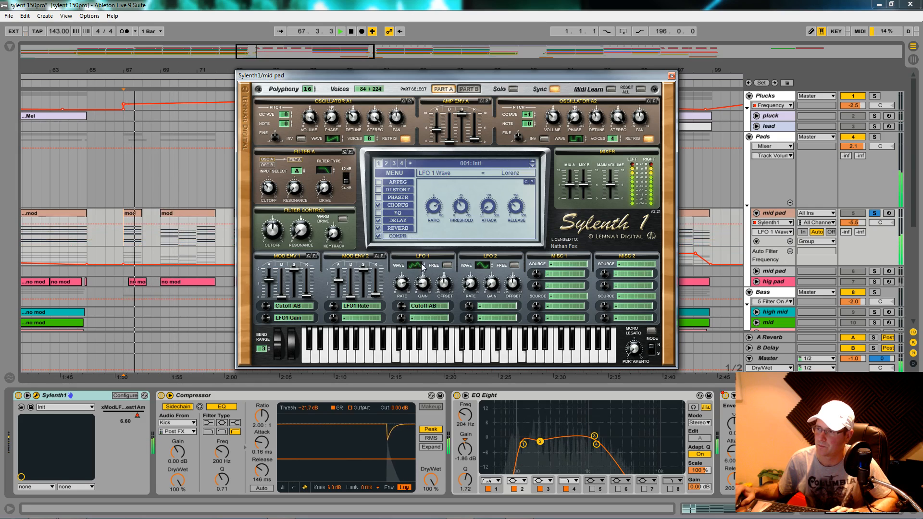
{"action": "left_click", "coordinate": [422, 267]}
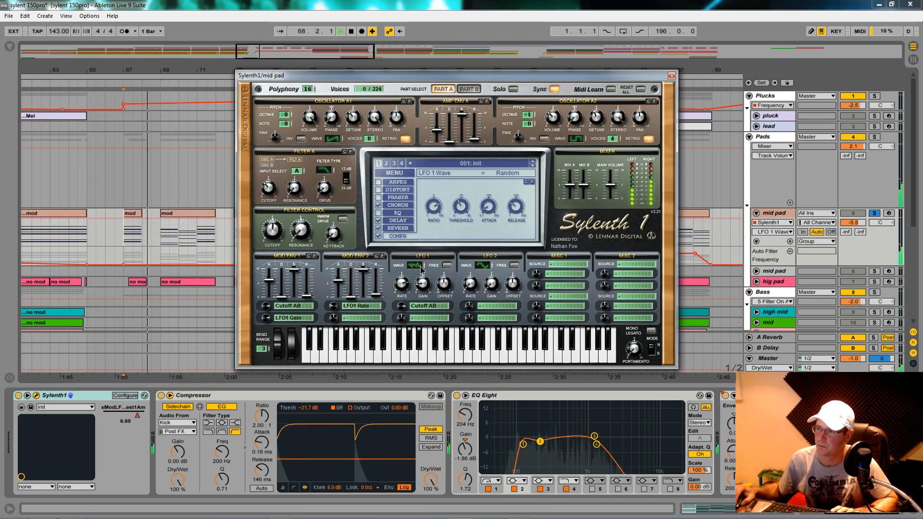
{"action": "left_click", "coordinate": [421, 271]}
{"action": "left_click", "coordinate": [418, 270]}
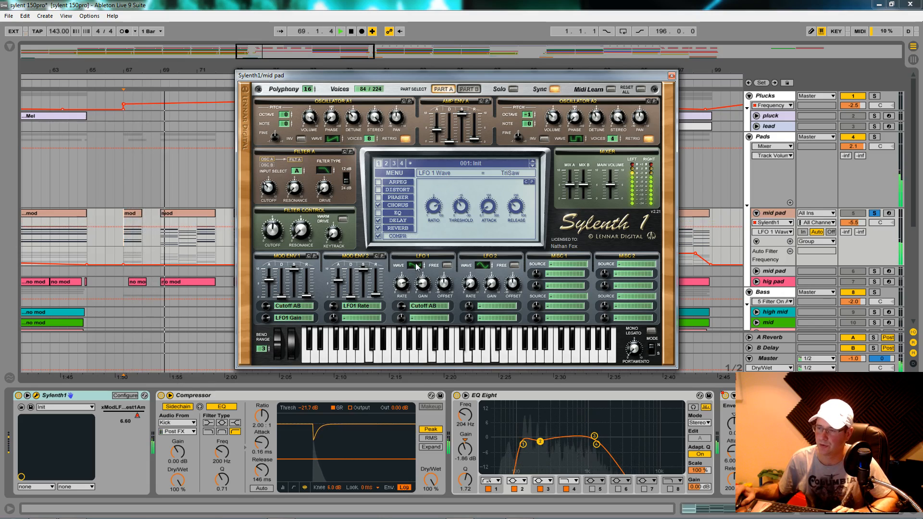
{"action": "left_click", "coordinate": [417, 266]}
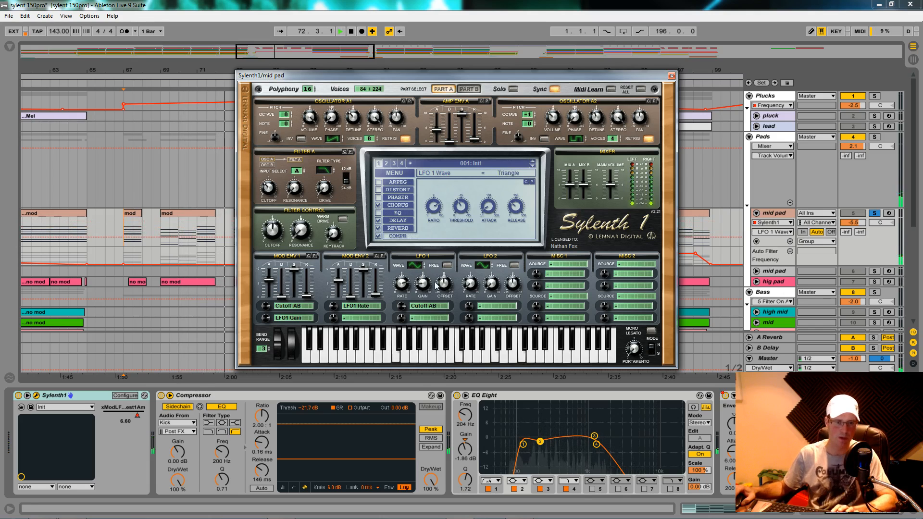
{"action": "key", "text": "space"}
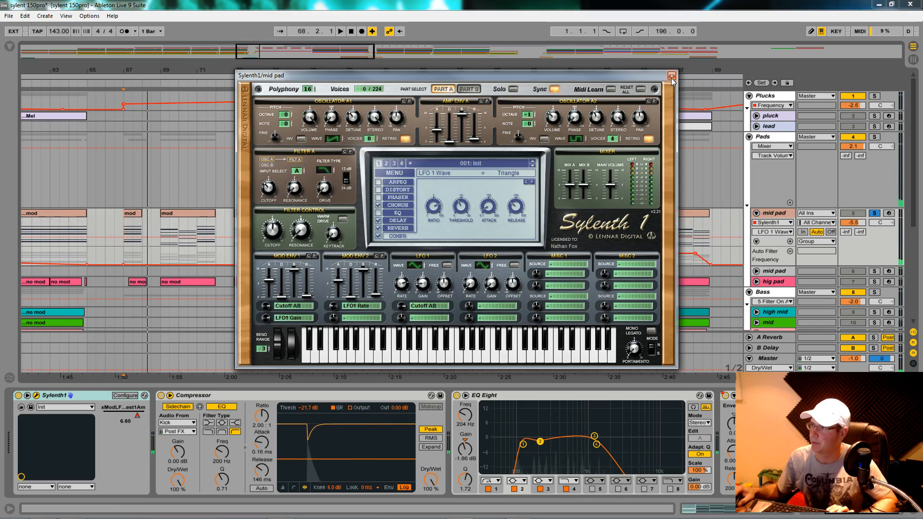
- Close the synth window, solo the upper mid pad and hig pad tracks together, and play the section
{"action": "left_click", "coordinate": [672, 76]}
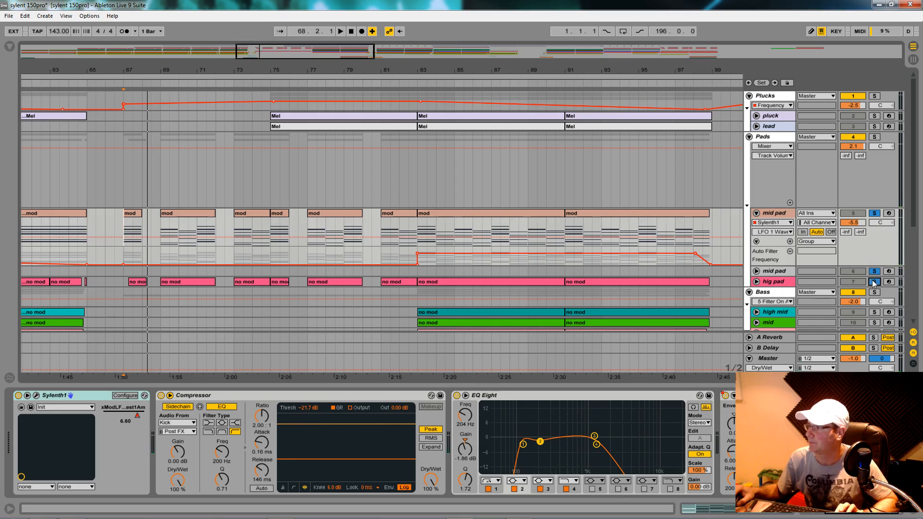
{"action": "left_click", "coordinate": [874, 272]}
{"action": "left_click", "coordinate": [875, 283]}
{"action": "left_click", "coordinate": [874, 214]}
{"action": "key", "text": "space"}
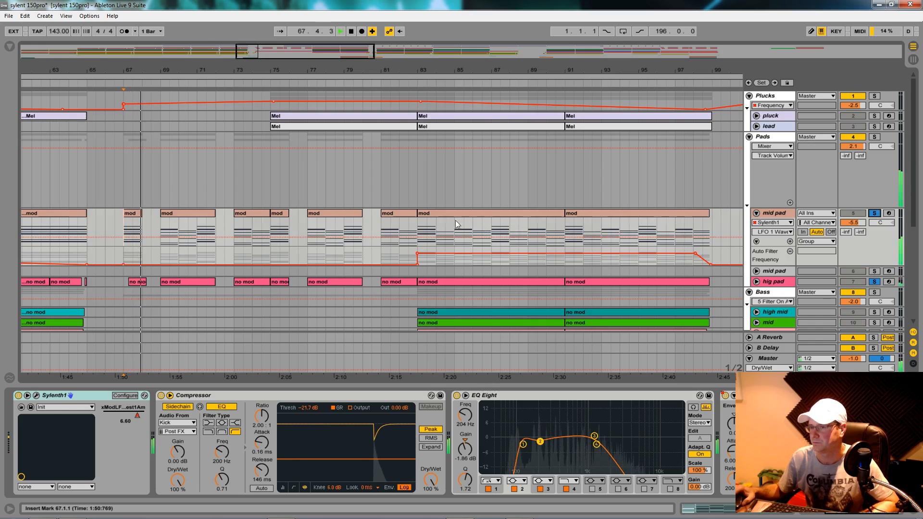
- Solo the sub bass track together with the mid pad and hig pad tracks during playback to hear them combined
{"action": "scroll", "coordinate": [360, 214], "scroll_direction": "down", "scroll_amount": 2}
{"action": "scroll", "coordinate": [365, 224], "scroll_direction": "down", "scroll_amount": 2}
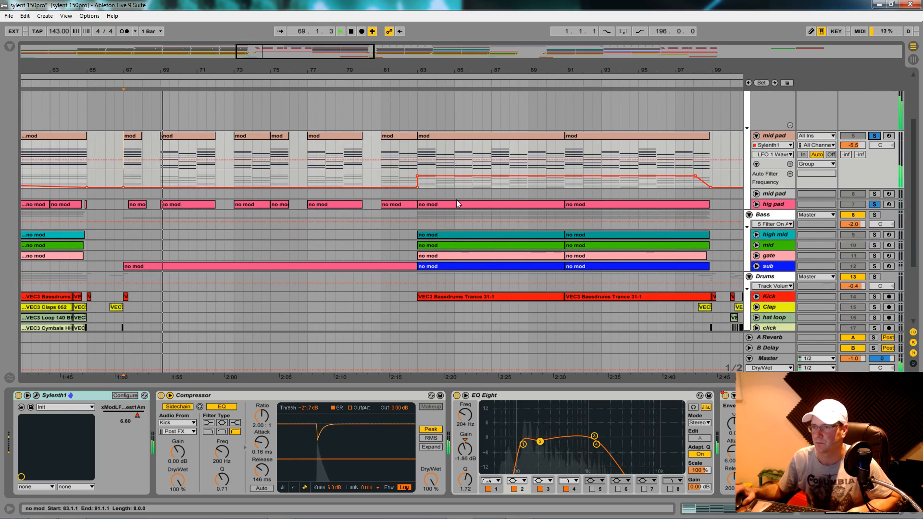
{"action": "left_click", "coordinate": [874, 266]}
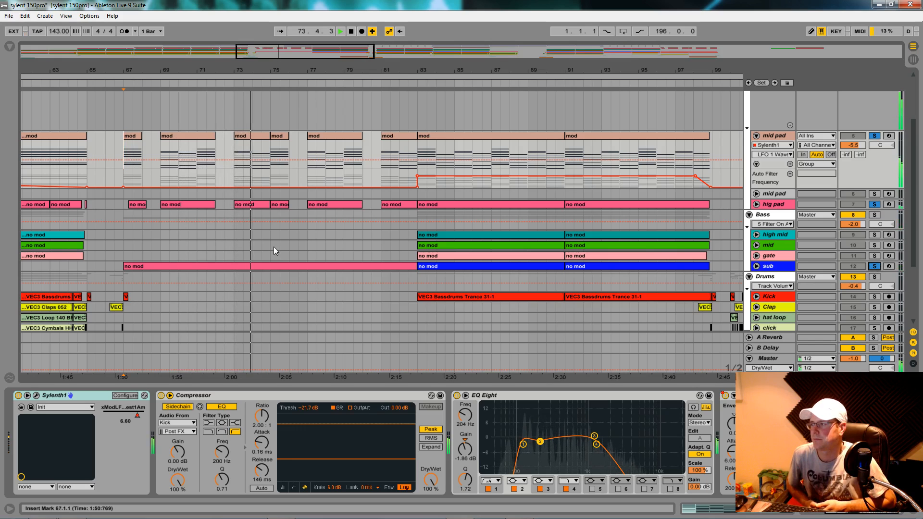
- Clear all track solos, play the full mix again from bar 67, and stop playback
{"action": "left_click", "coordinate": [875, 206]}
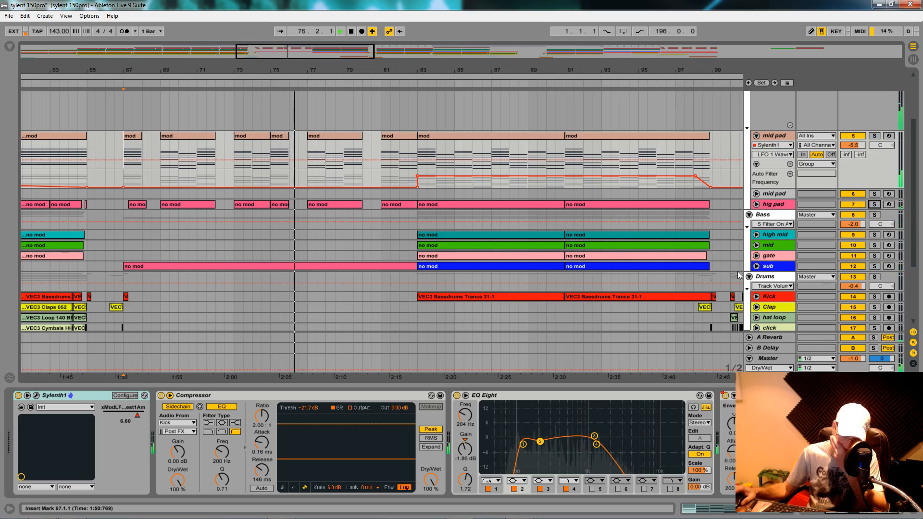
{"action": "scroll", "coordinate": [605, 197], "scroll_direction": "up", "scroll_amount": 1}
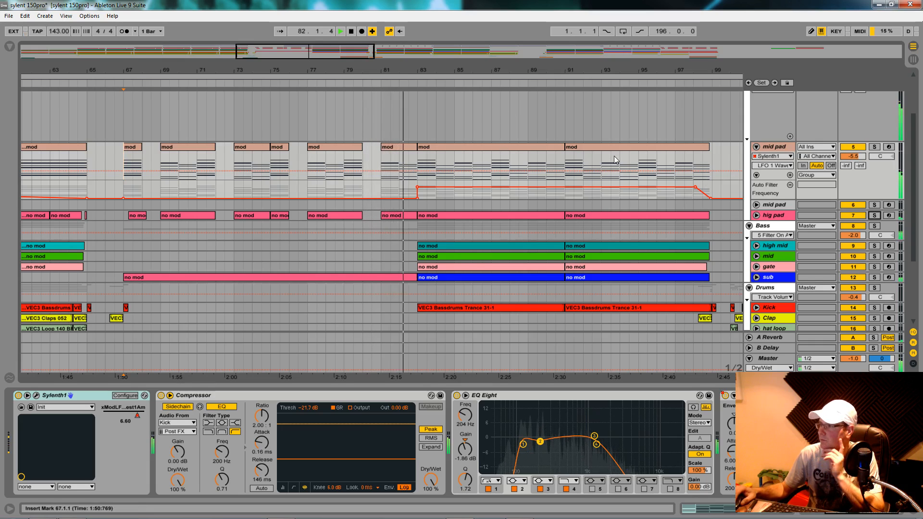
{"action": "left_click", "coordinate": [124, 168]}
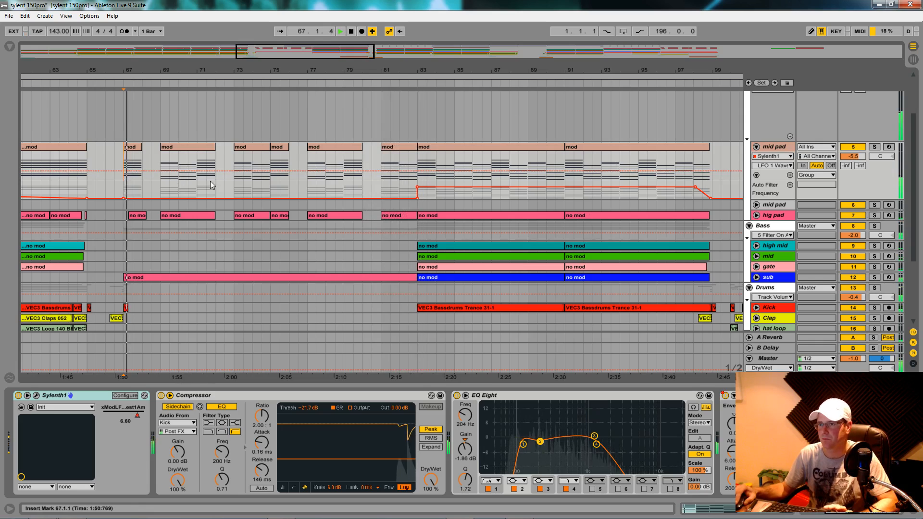
{"action": "key", "text": "space"}
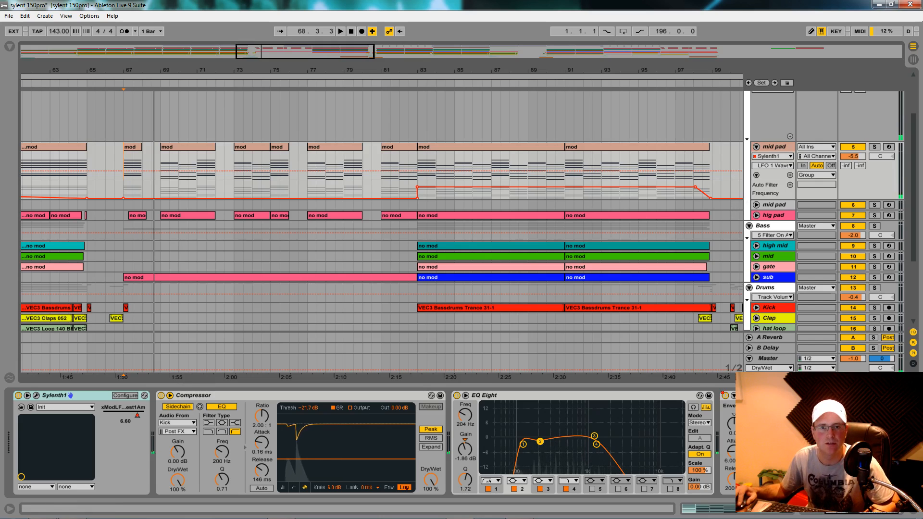
- Reopen the mid pad's Sylenth1 window and reposition it over the arrangement
{"action": "left_click_drag", "start_coordinate": [0, 77], "coordinate": [456, 69]}
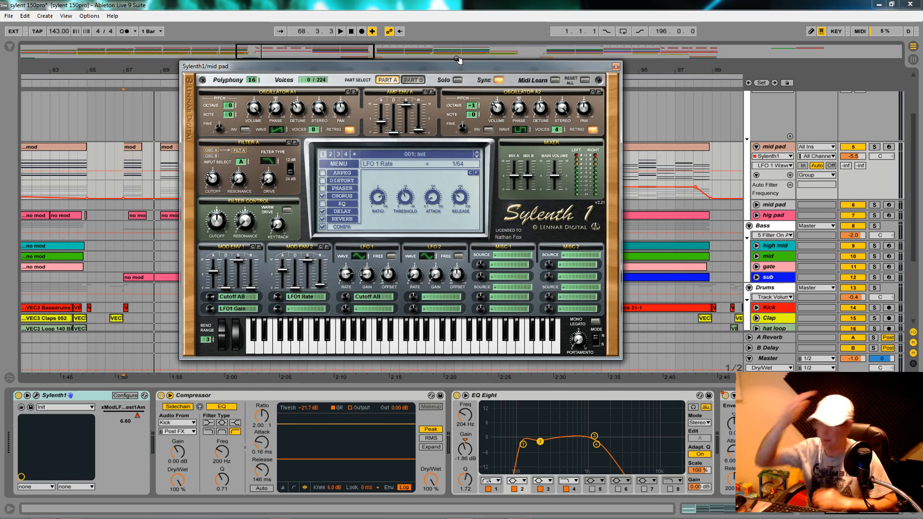
{"action": "left_click_drag", "start_coordinate": [480, 70], "coordinate": [491, 87]}
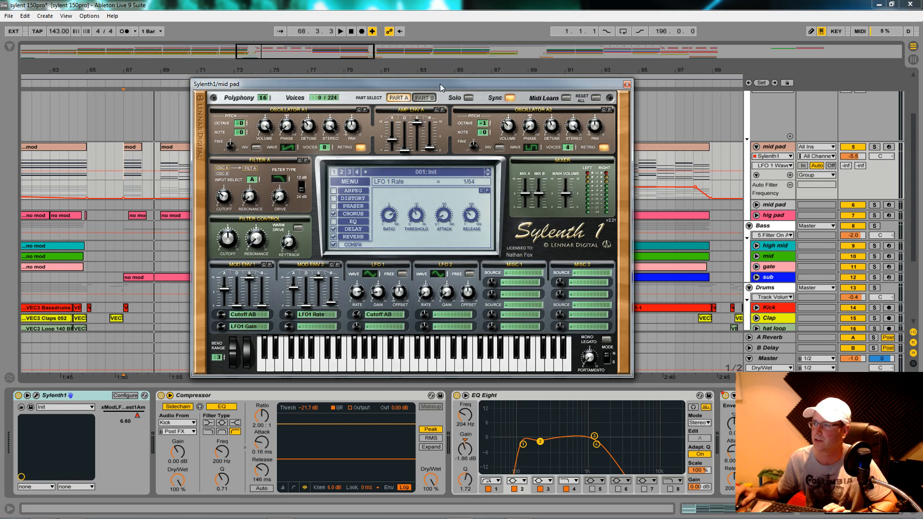
{"action": "mouse_move", "coordinate": [440, 86]}
{"action": "left_mouse_down"}
{"action": "mouse_move", "coordinate": [399, 101]}
{"action": "mouse_move", "coordinate": [435, 83]}
{"action": "left_mouse_up"}
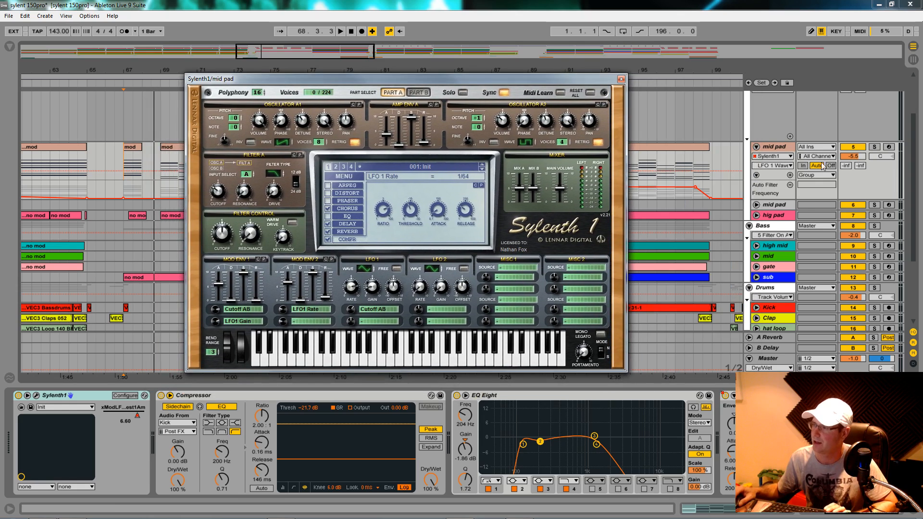